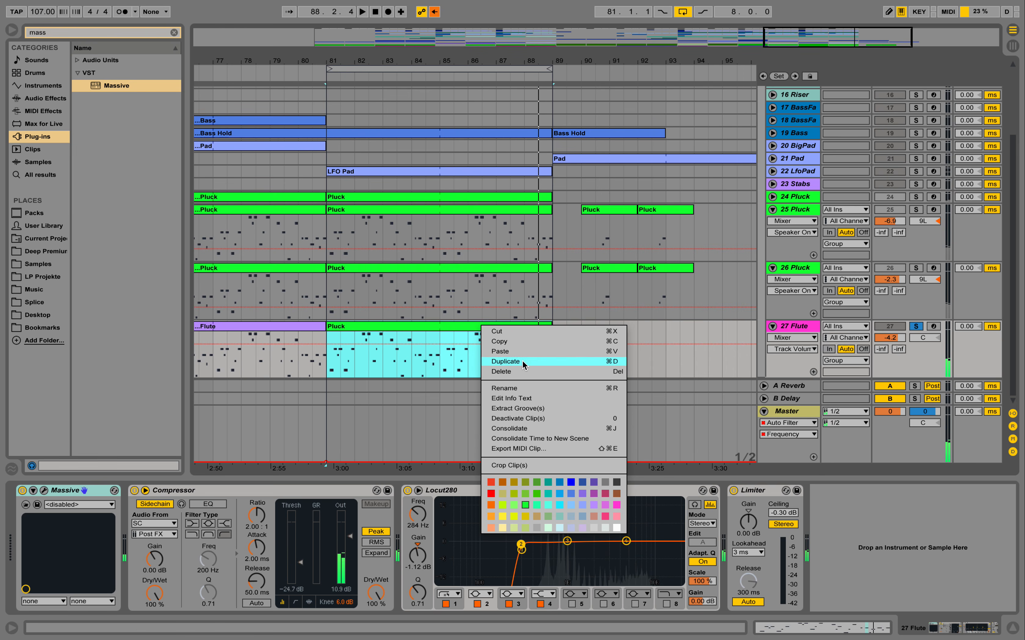
- Rename the selected Pluck clip on the 27 Flute track as Flute and give it a magenta colour
{"action": "left_click", "coordinate": [521, 388]}
{"action": "type", "text": "Flute"}
{"action": "key", "text": "Return"}
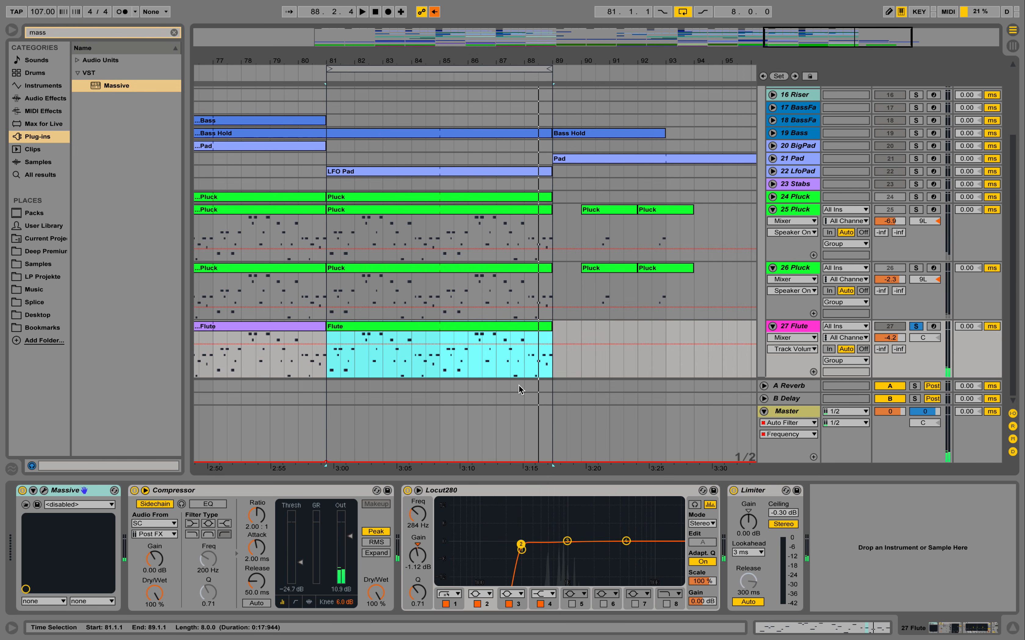
{"action": "right_click", "coordinate": [477, 326]}
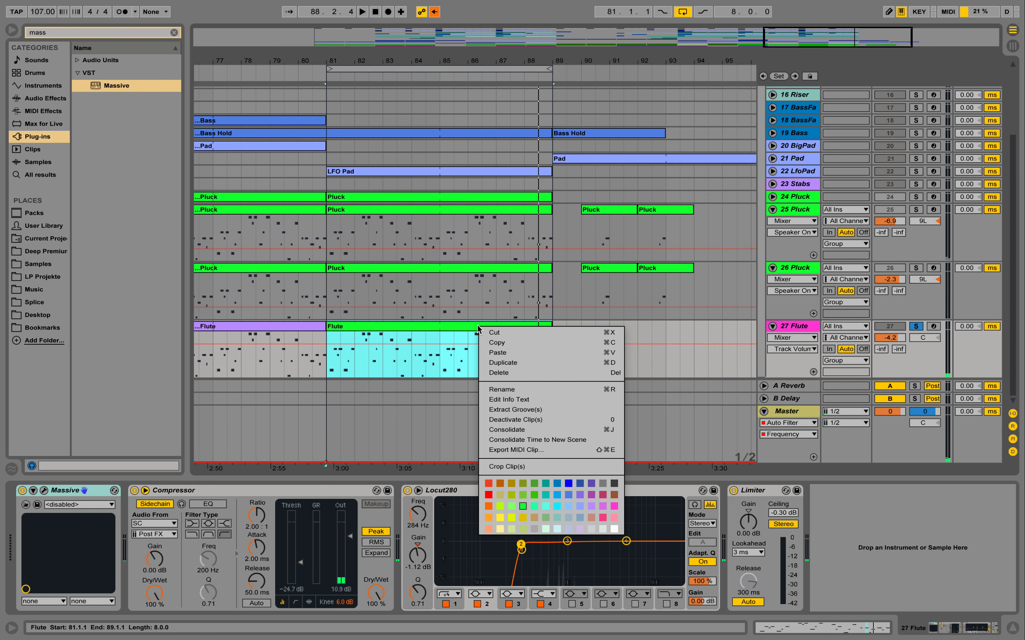
{"action": "left_click", "coordinate": [605, 506]}
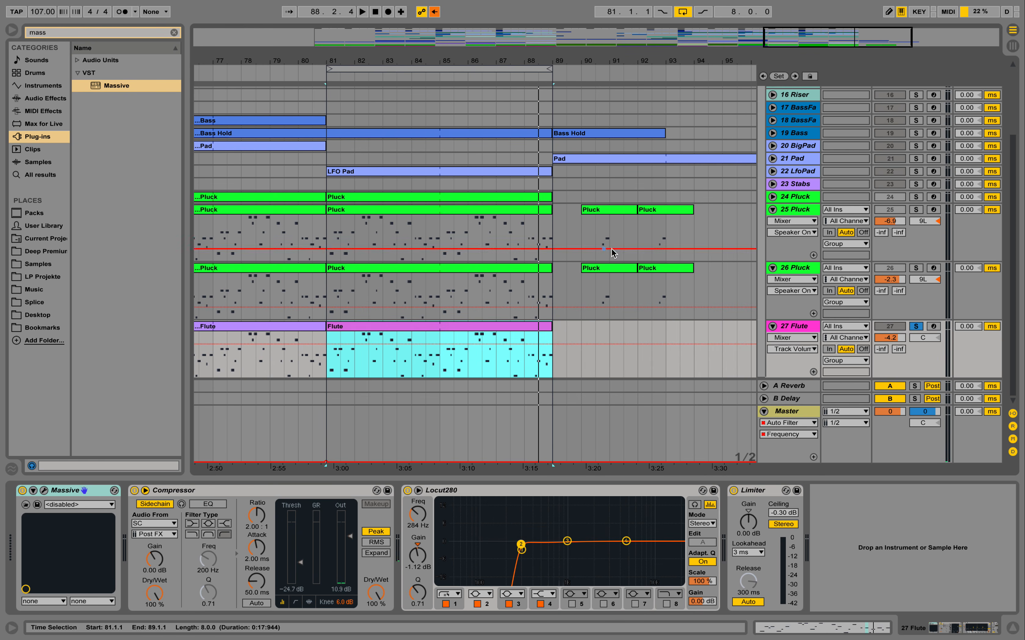
- Examine the notes of the magenta Flute clip while playing it soloed
{"action": "double_click", "coordinate": [431, 325]}
{"action": "key", "text": "space"}
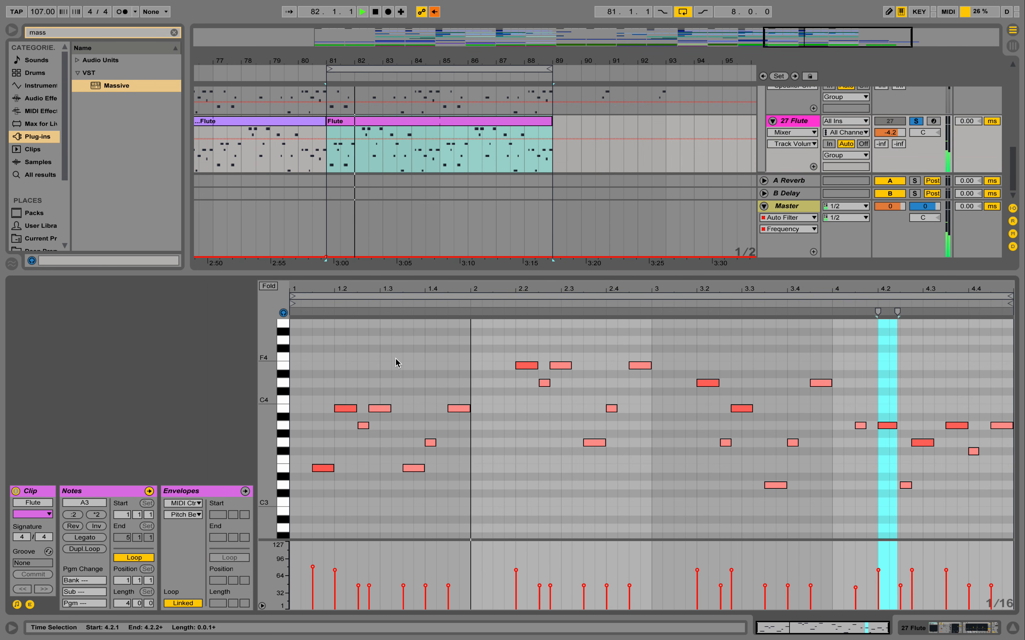
{"action": "left_click", "coordinate": [397, 360]}
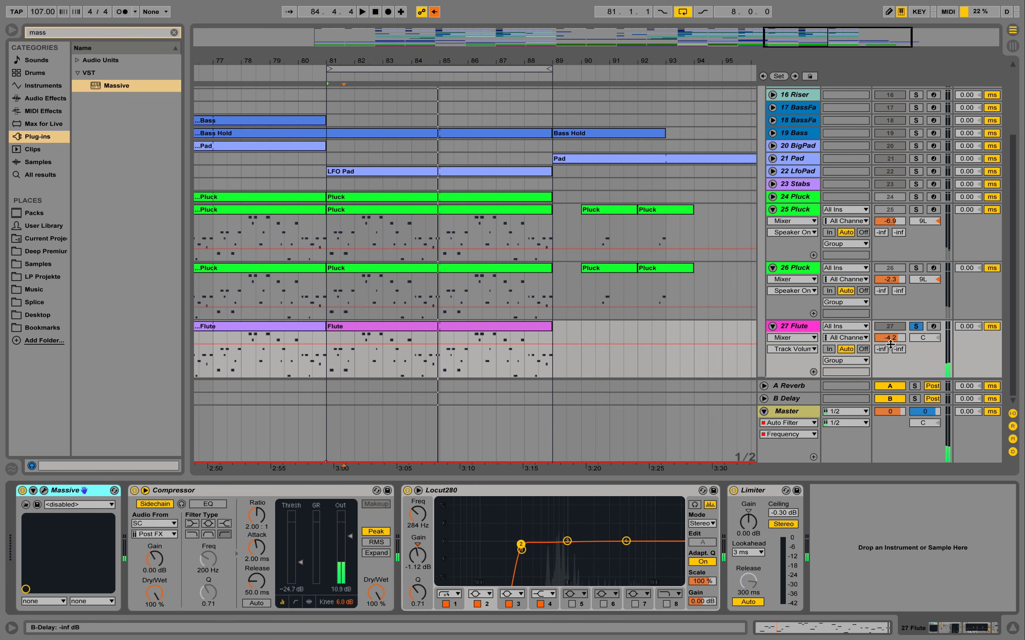
- Turn off the solo on the 27 Flute track and listen to the flute within the mix
{"action": "left_click", "coordinate": [916, 326]}
{"action": "key", "text": "space"}
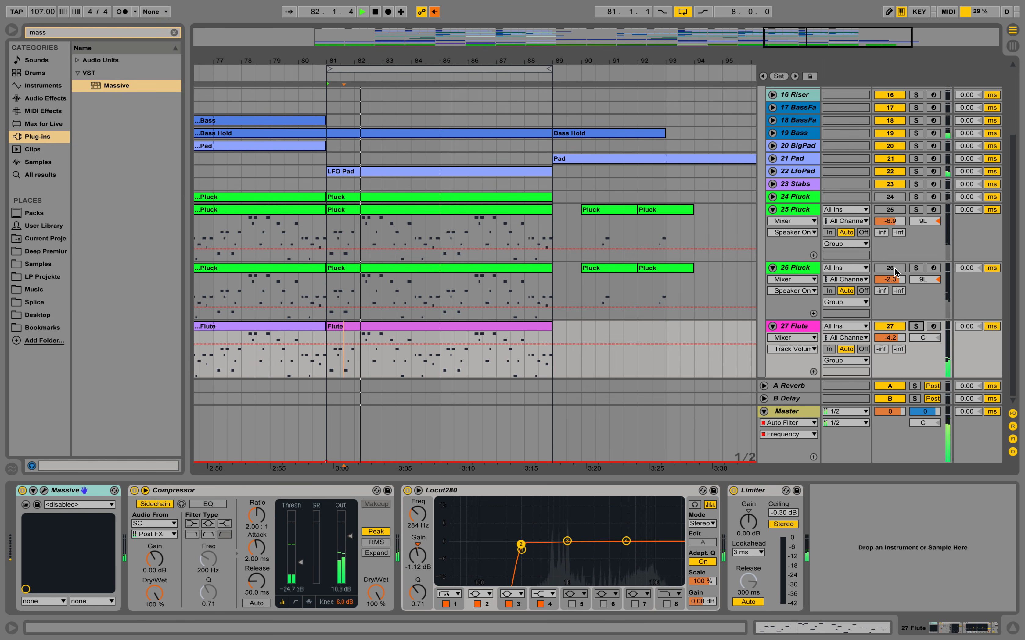
{"action": "key", "text": "space"}
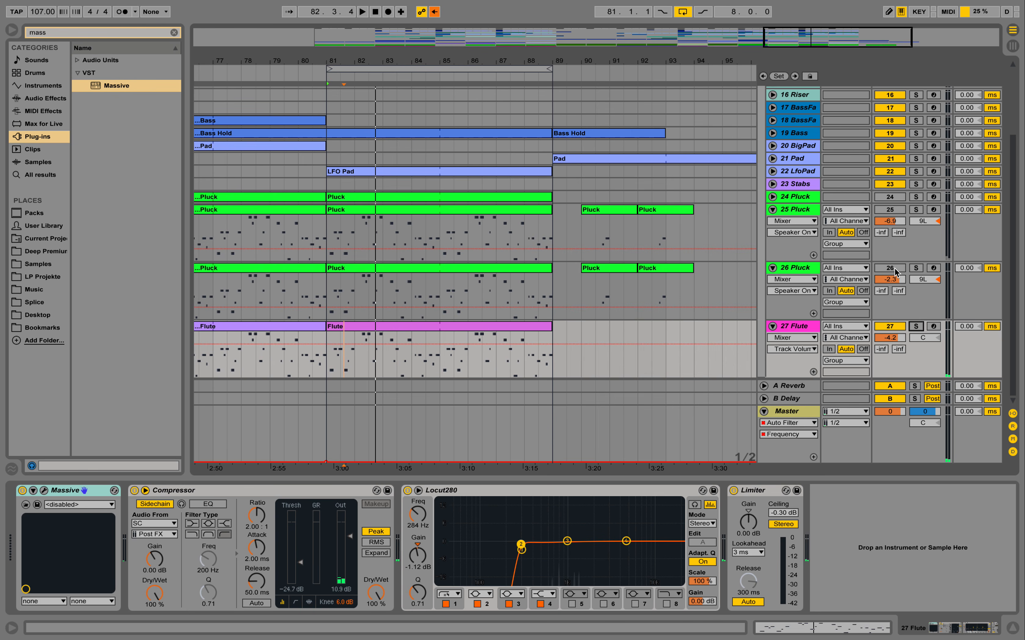
- Duplicate the 27 Flute track and solo the copy
{"action": "right_click", "coordinate": [788, 332]}
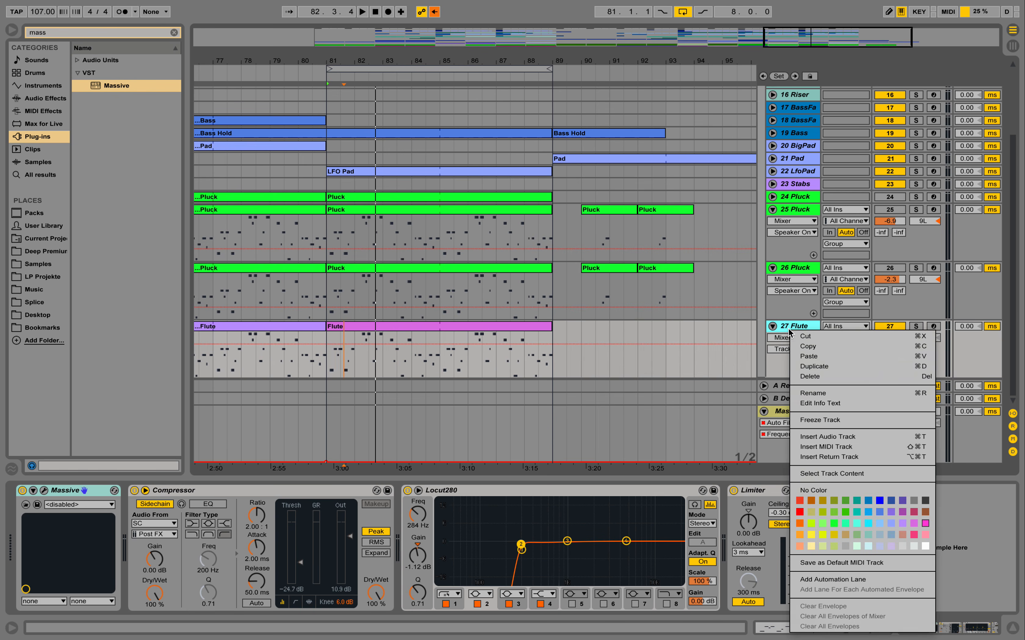
{"action": "left_click", "coordinate": [796, 361]}
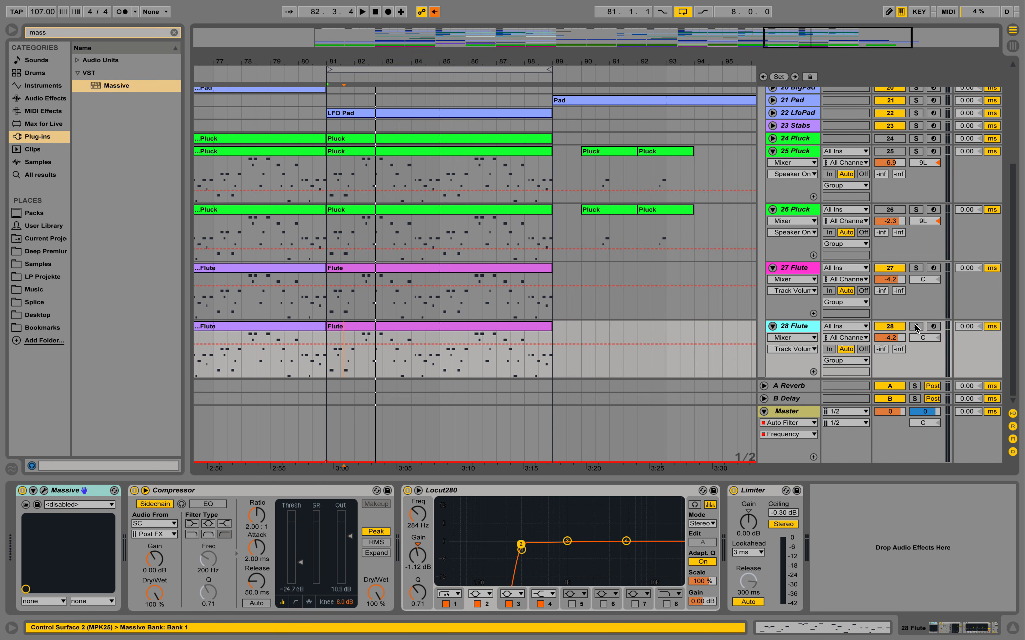
{"action": "left_click", "coordinate": [916, 327]}
{"action": "left_click", "coordinate": [809, 327]}
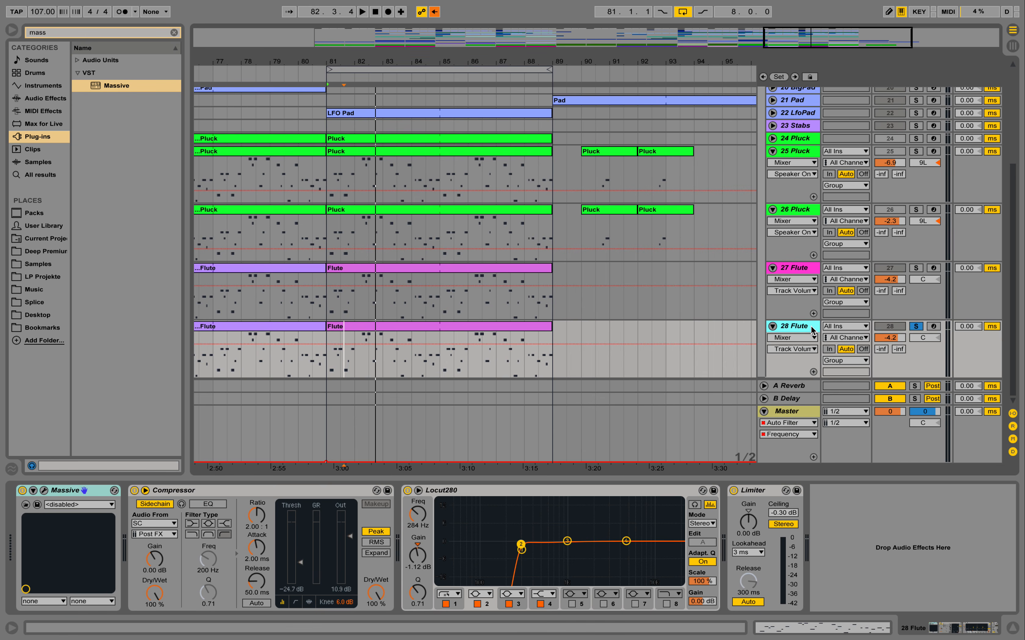
- Delete the whole device chain, from Massive to Limiter, from the 28 Flute track
{"action": "left_click", "coordinate": [62, 490]}
{"action": "left_click", "coordinate": [757, 493], "text": "shift"}
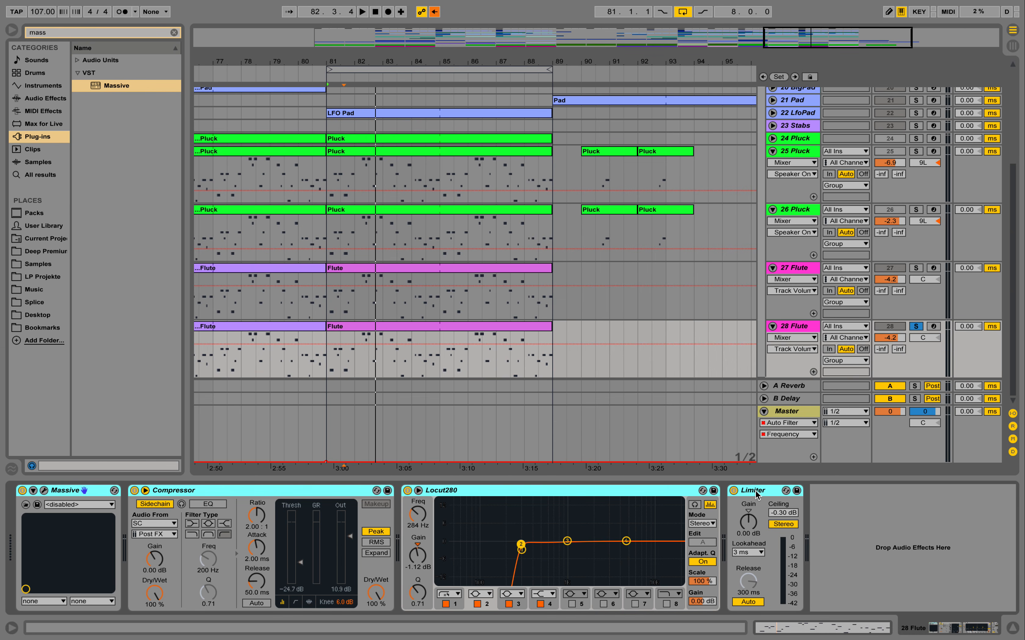
{"action": "key", "text": "Delete"}
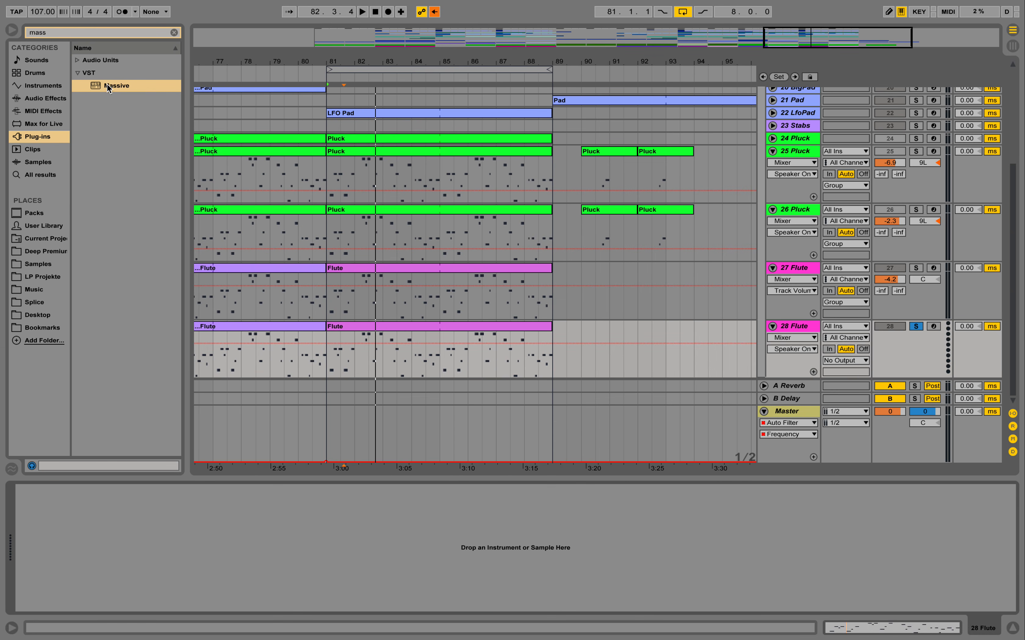
- Load a fresh Massive instrument on the 28 Flute track and audition its default sound
{"action": "left_click_drag", "start_coordinate": [108, 88], "coordinate": [79, 512]}
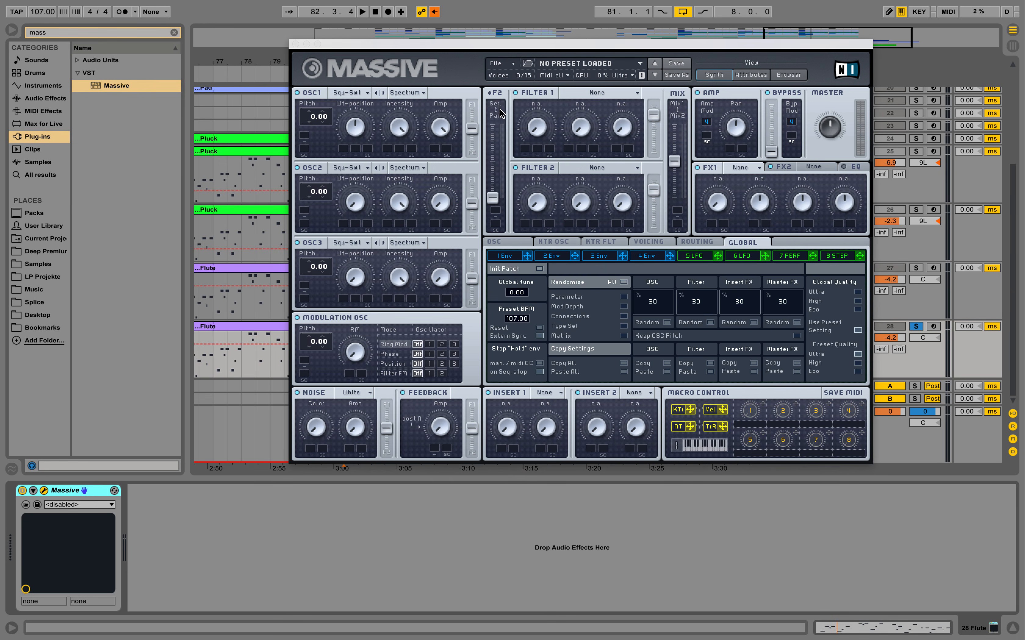
{"action": "left_click_drag", "start_coordinate": [450, 49], "coordinate": [438, 127]}
{"action": "key", "text": "space"}
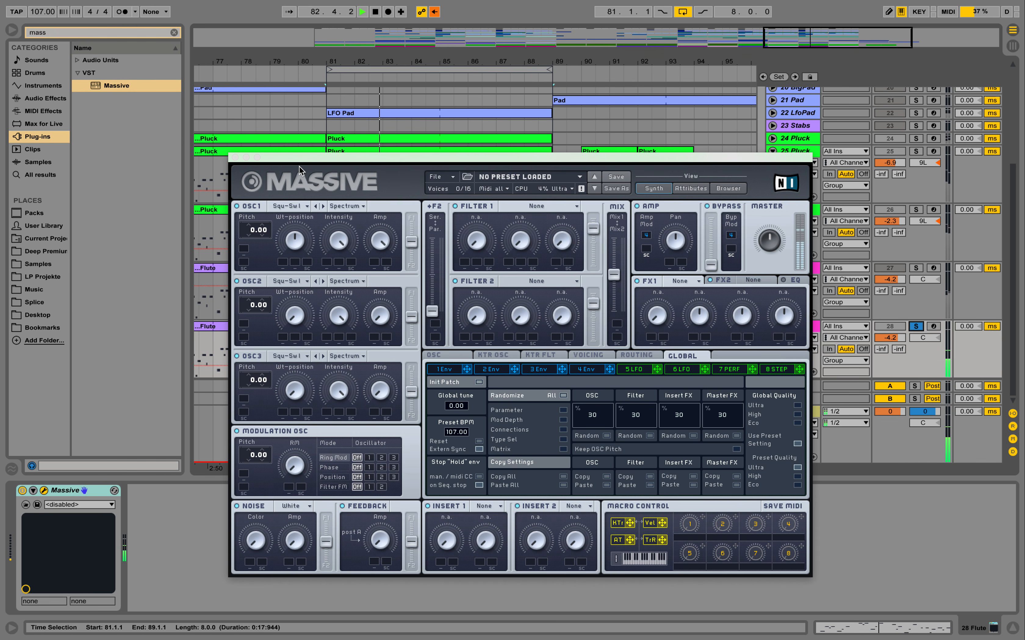
{"action": "key", "text": "space"}
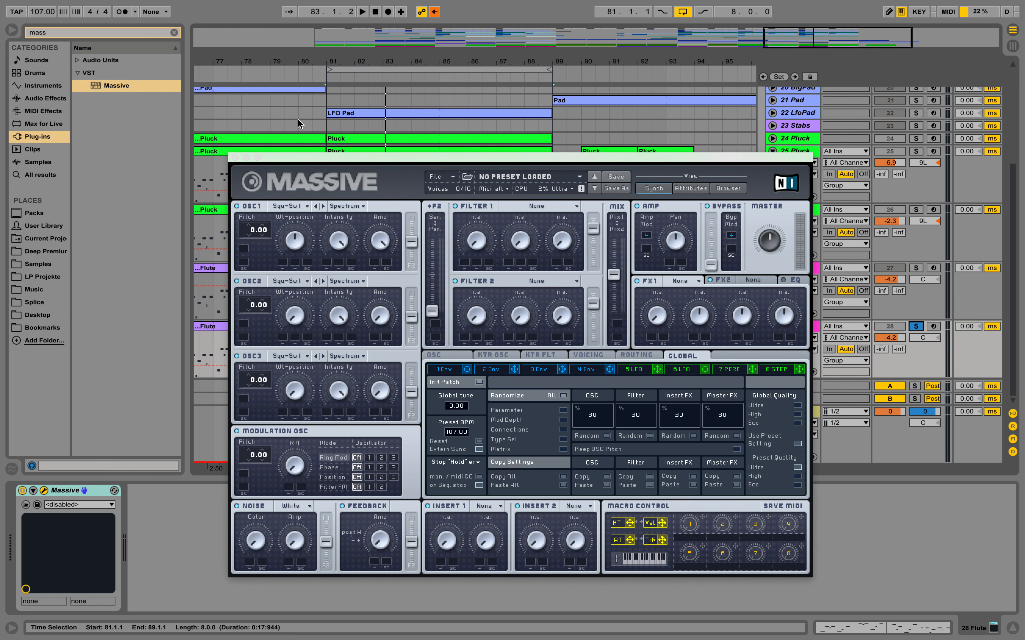
- Set OSC1 to the Drive I wavetable, switch off OSC2 and OSC3, and audition the single oscillator
{"action": "left_click", "coordinate": [284, 208]}
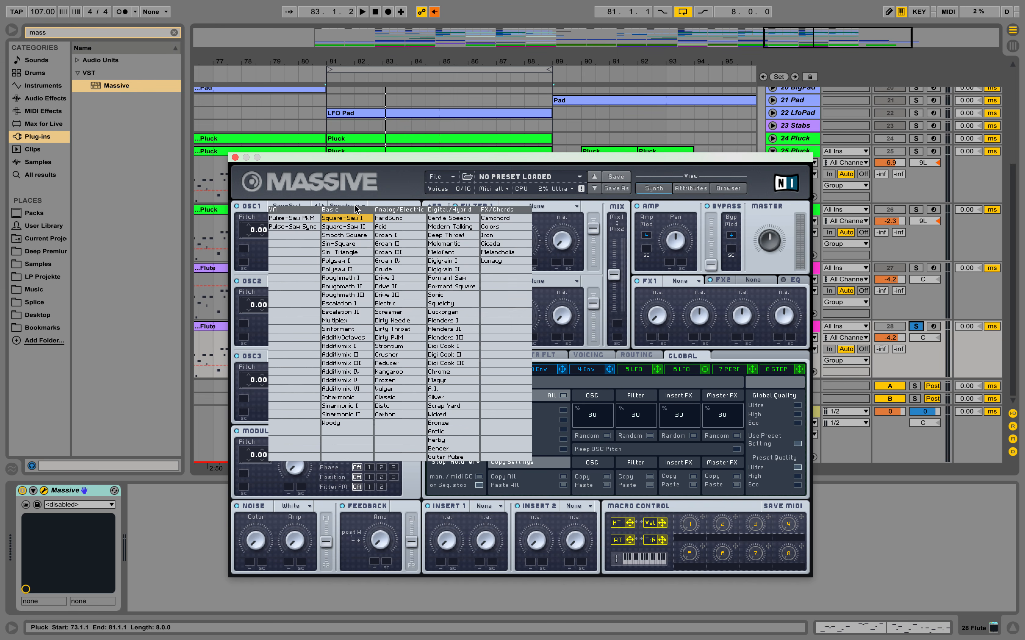
{"action": "left_click", "coordinate": [399, 282]}
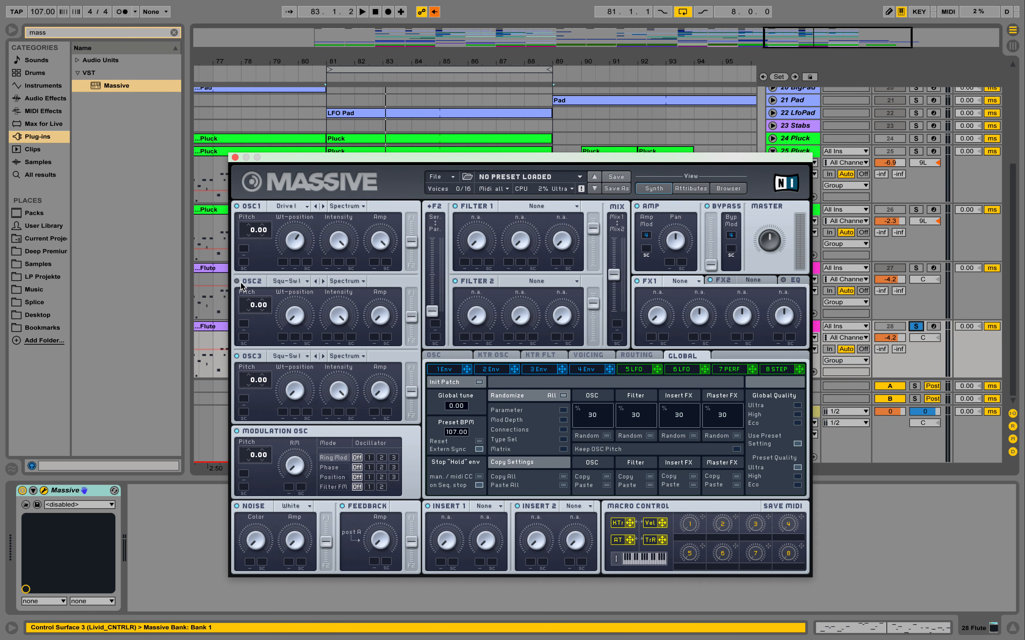
{"action": "key", "text": "space"}
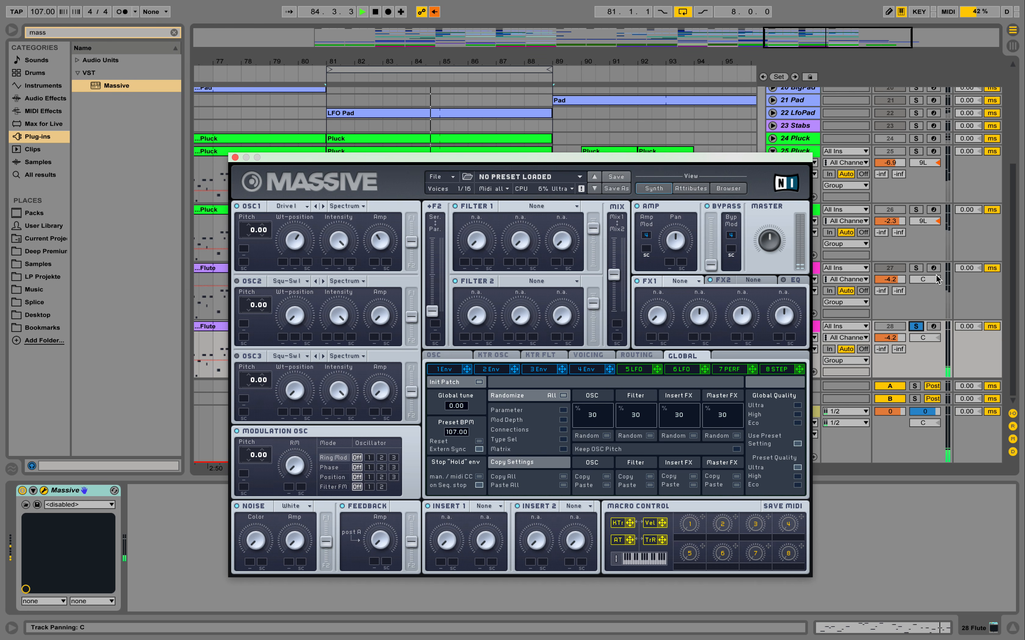
{"action": "key", "text": "space"}
- Solo the 27 Flute track, listen to it, and examine the original PMLMPV7_LD_FLUTE settings in its Massive instrument
{"action": "left_click", "coordinate": [915, 268]}
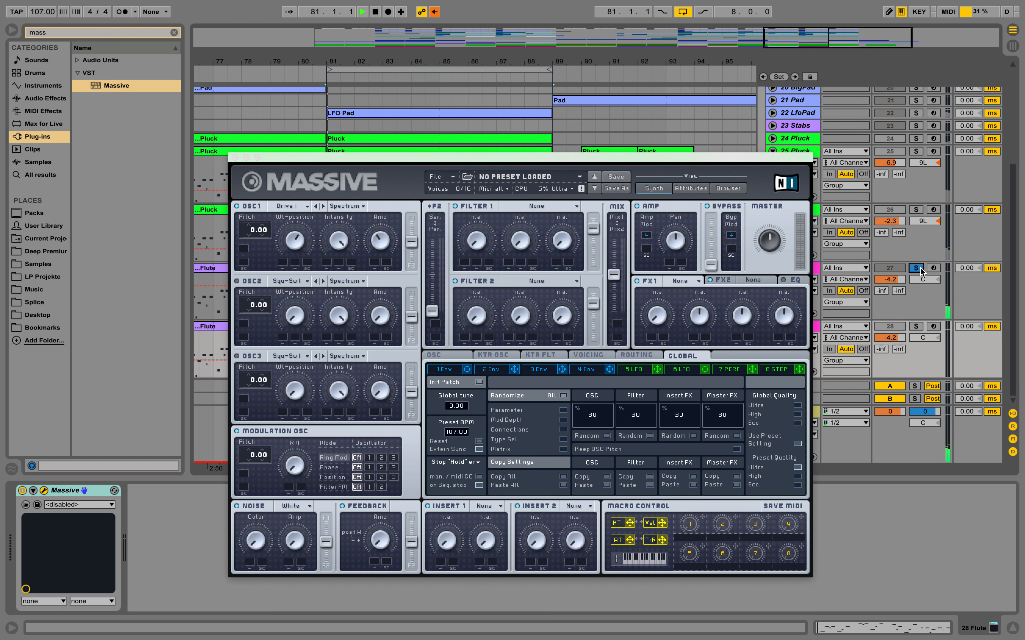
{"action": "key", "text": "space"}
{"action": "key", "text": "super+alt+p"}
{"action": "left_click", "coordinate": [873, 287]}
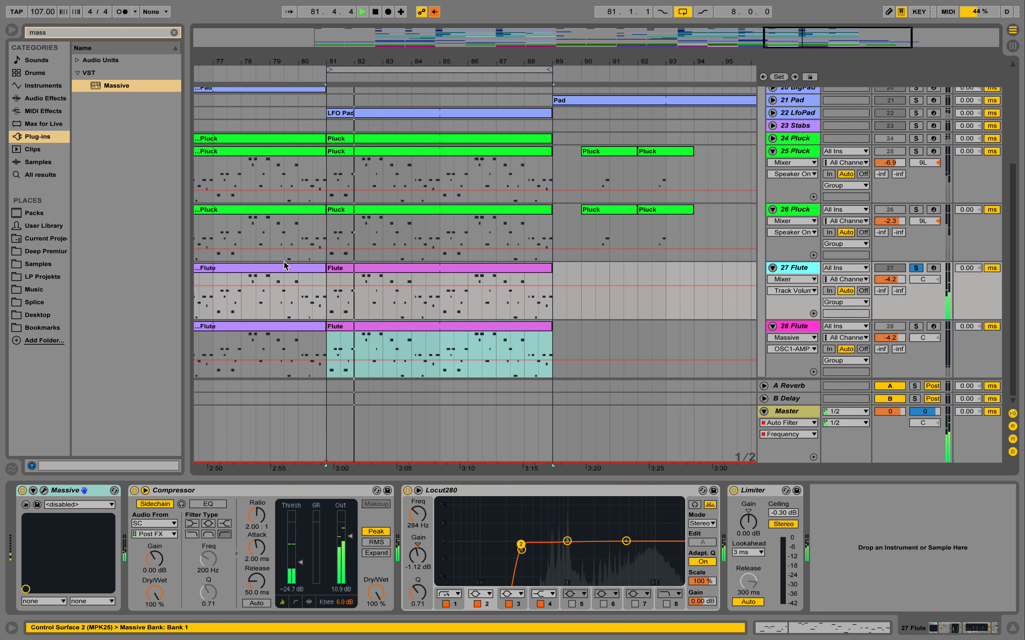
{"action": "left_click", "coordinate": [44, 491]}
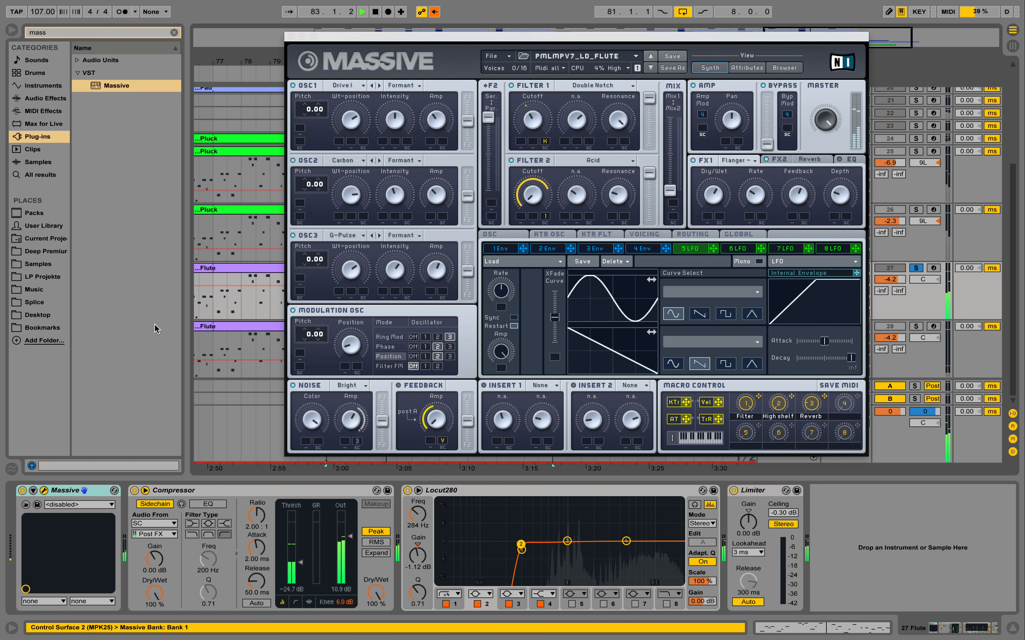
{"action": "left_click", "coordinate": [291, 38]}
{"action": "key", "text": "space"}
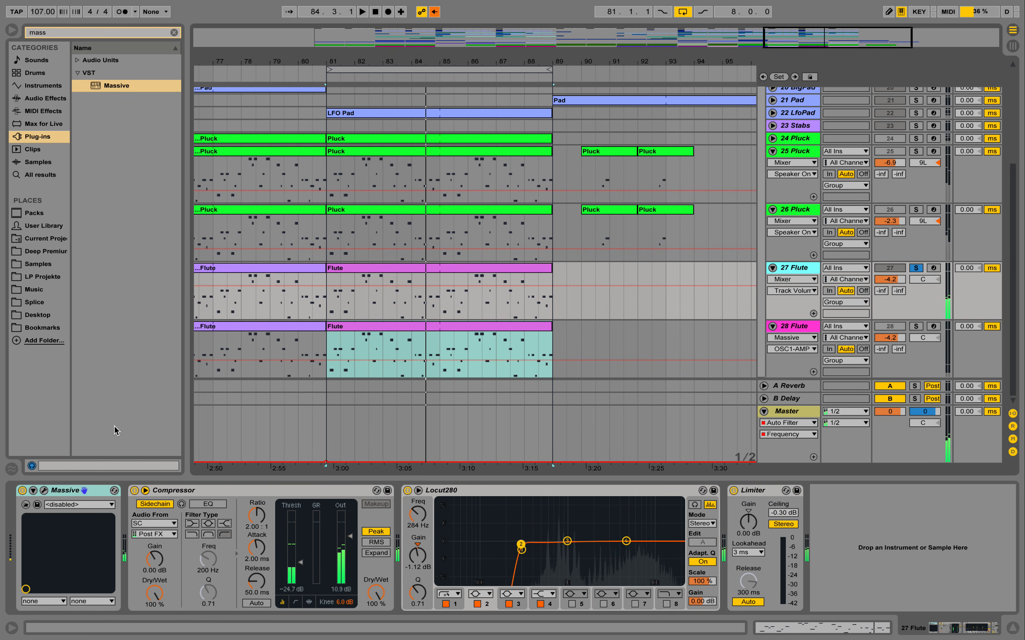
{"action": "left_click", "coordinate": [44, 491]}
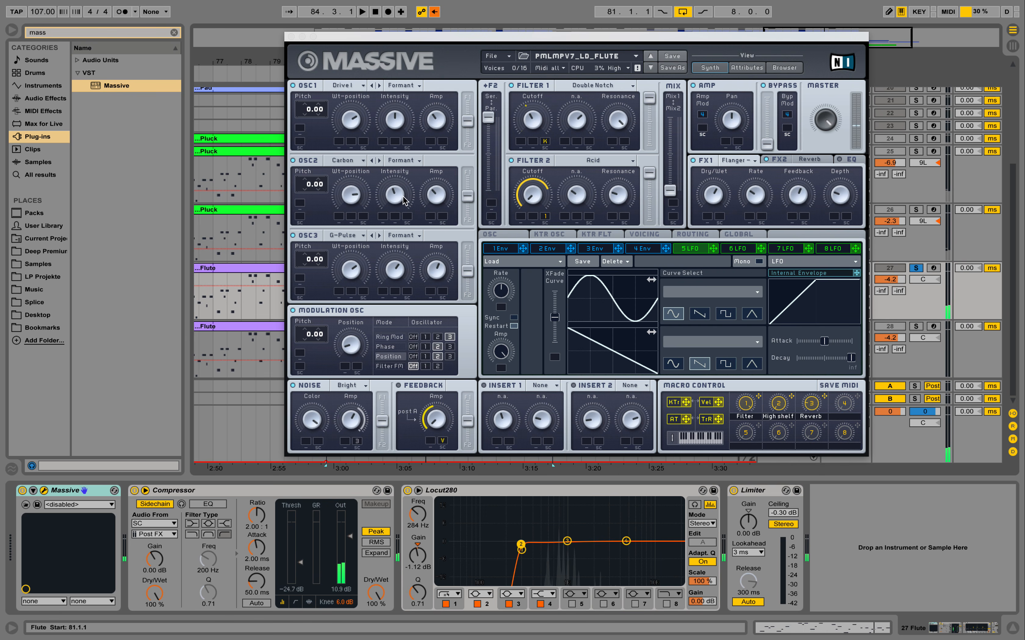
{"action": "left_click", "coordinate": [289, 36]}
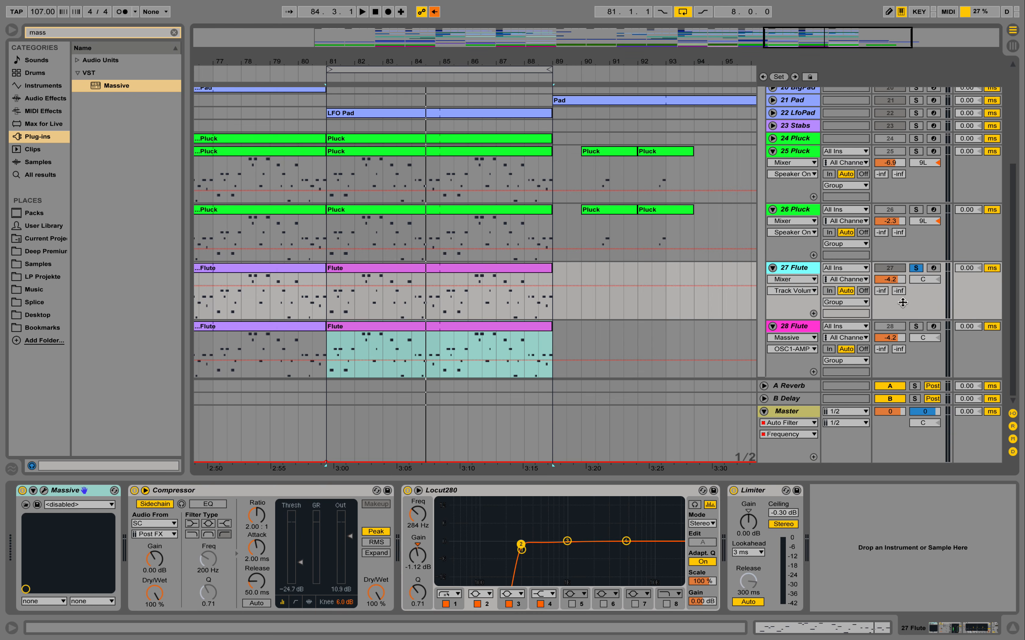
- Solo the 28 Flute track and set OSC2 to the Carbon wavetable with lower intensity and higher amp
{"action": "left_click", "coordinate": [915, 327]}
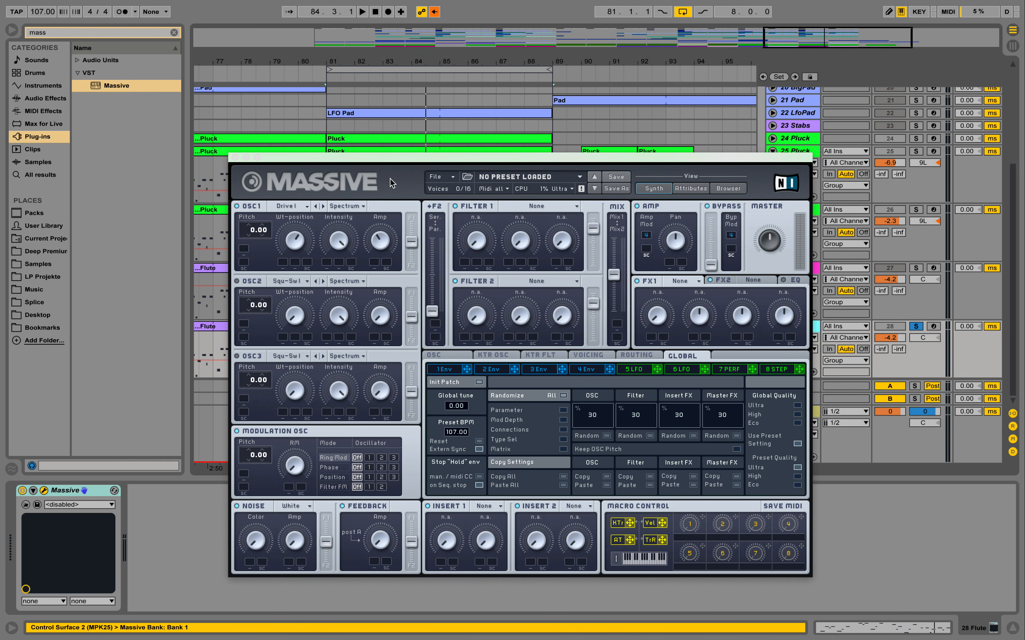
{"action": "key", "text": "space"}
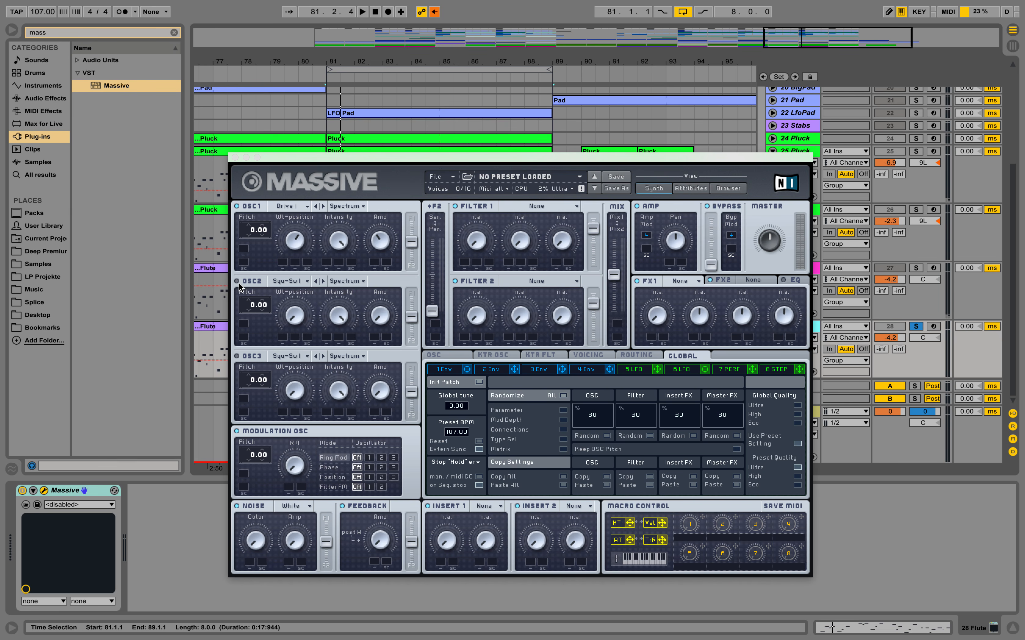
{"action": "left_click", "coordinate": [304, 282]}
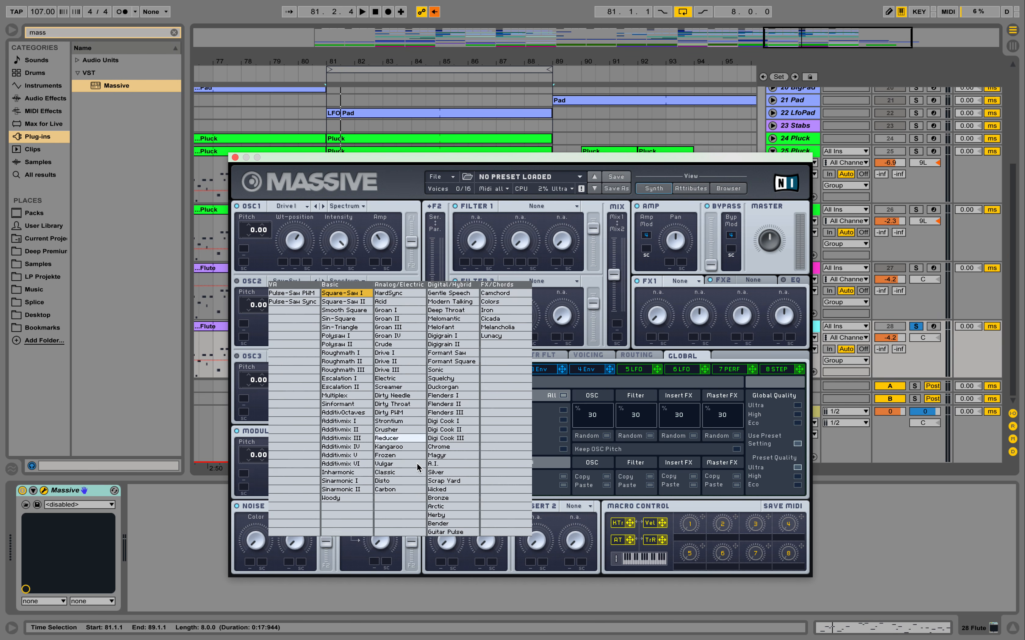
{"action": "left_click", "coordinate": [392, 490]}
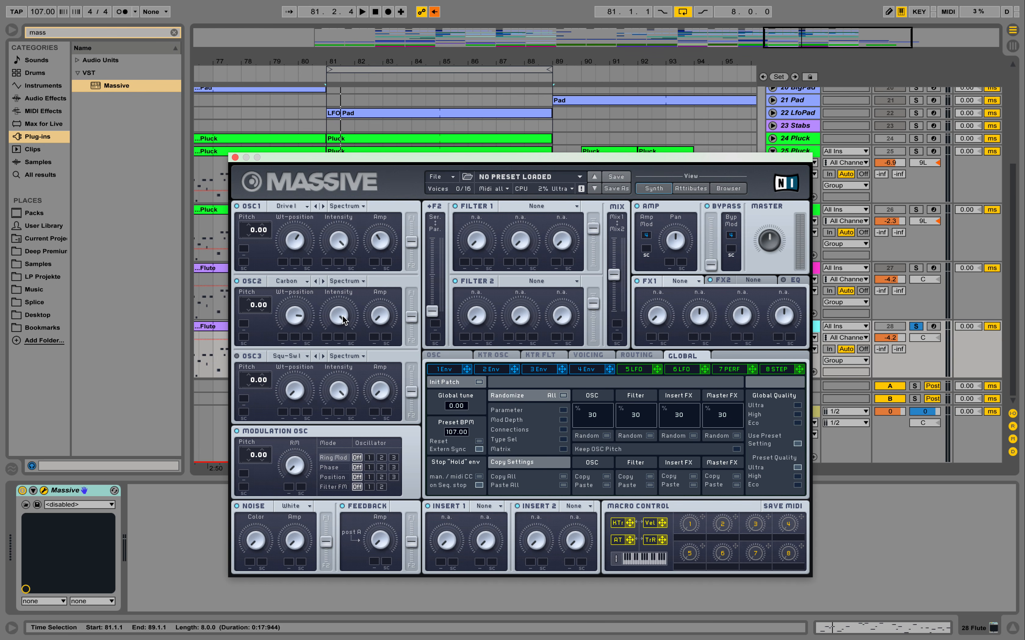
{"action": "left_click_drag", "start_coordinate": [343, 317], "coordinate": [357, 383]}
{"action": "left_click_drag", "start_coordinate": [393, 316], "coordinate": [383, 296]}
- Set OSC3 to the Guitar Pulse wavetable, lower its intensity, raise its amp, and play the result
{"action": "left_click", "coordinate": [292, 357]}
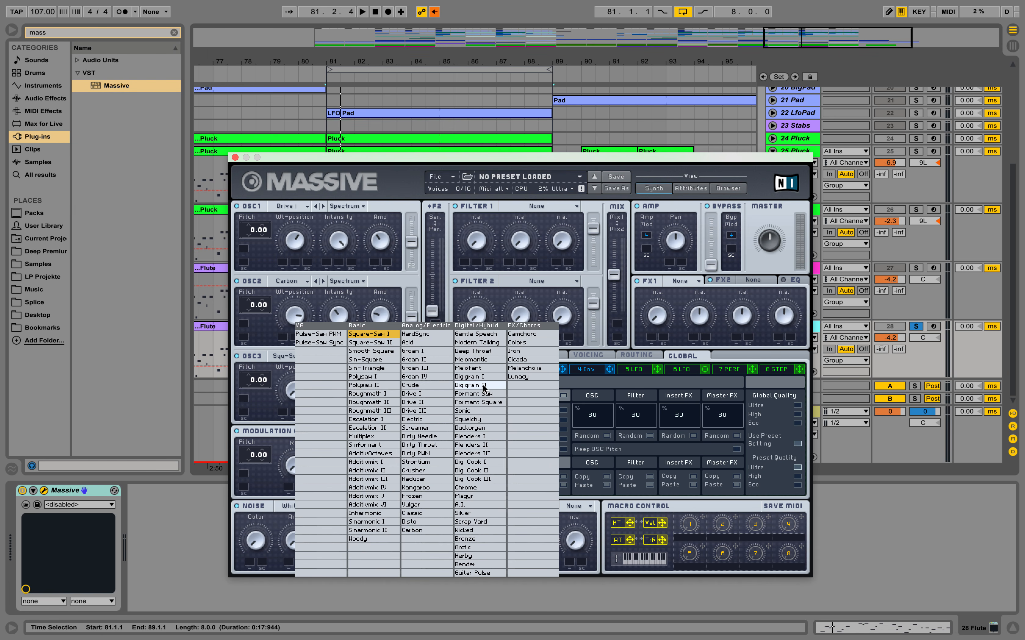
{"action": "left_click", "coordinate": [475, 573]}
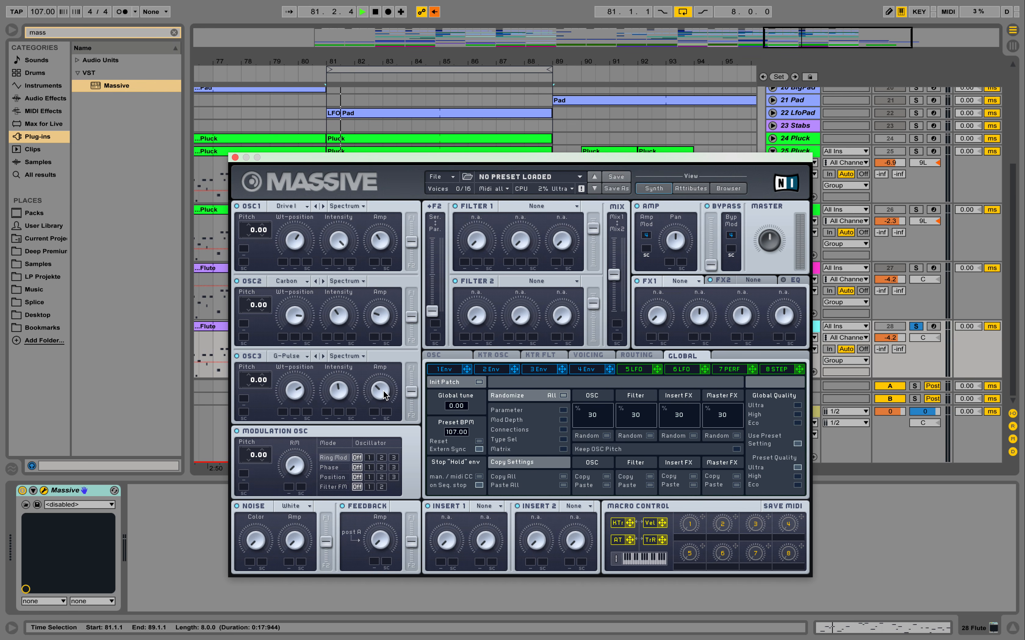
{"action": "key", "text": "space"}
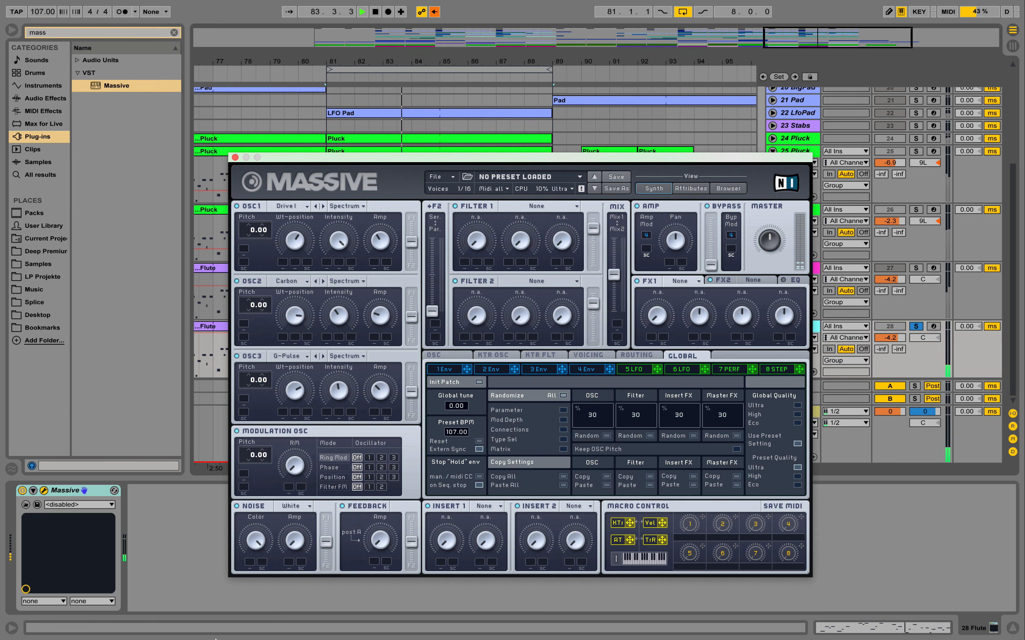
- Set the noise type to Bright Noise, raise its amp, and audition the sound
{"action": "left_click", "coordinate": [296, 507]}
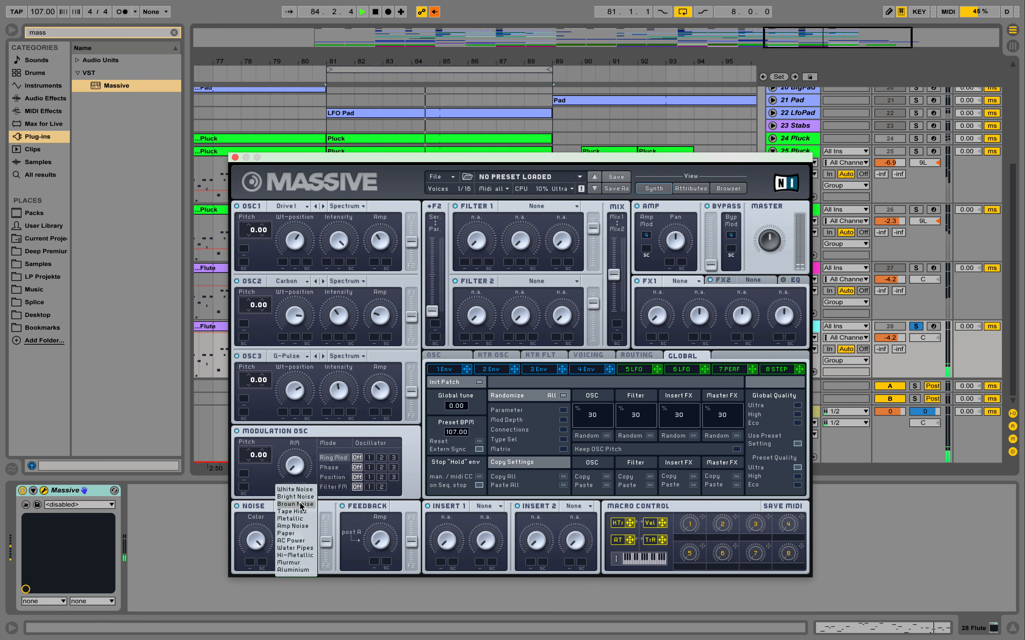
{"action": "left_click", "coordinate": [296, 496]}
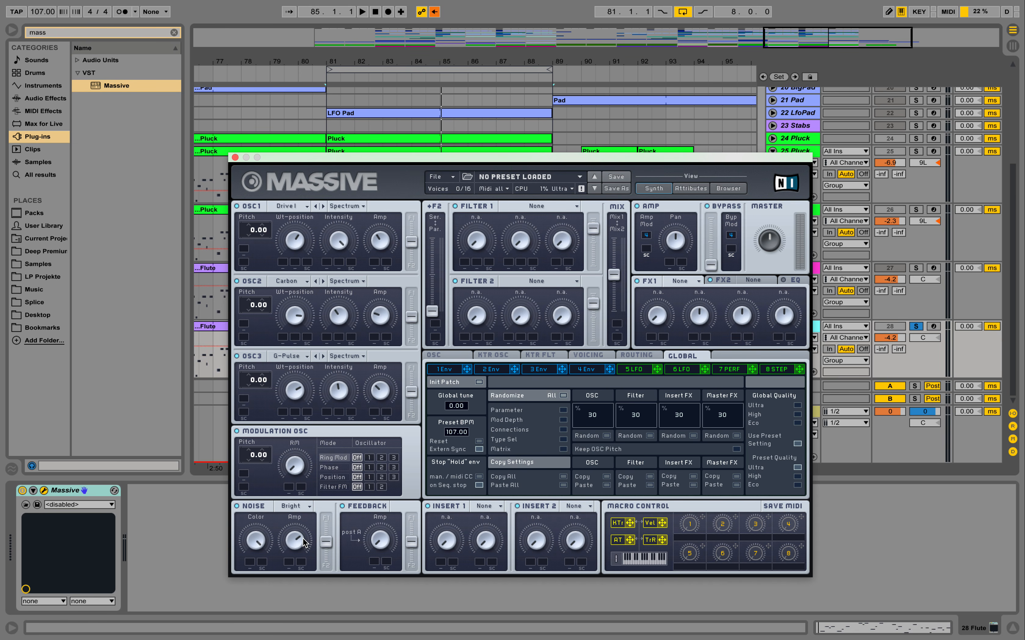
{"action": "key", "text": "space"}
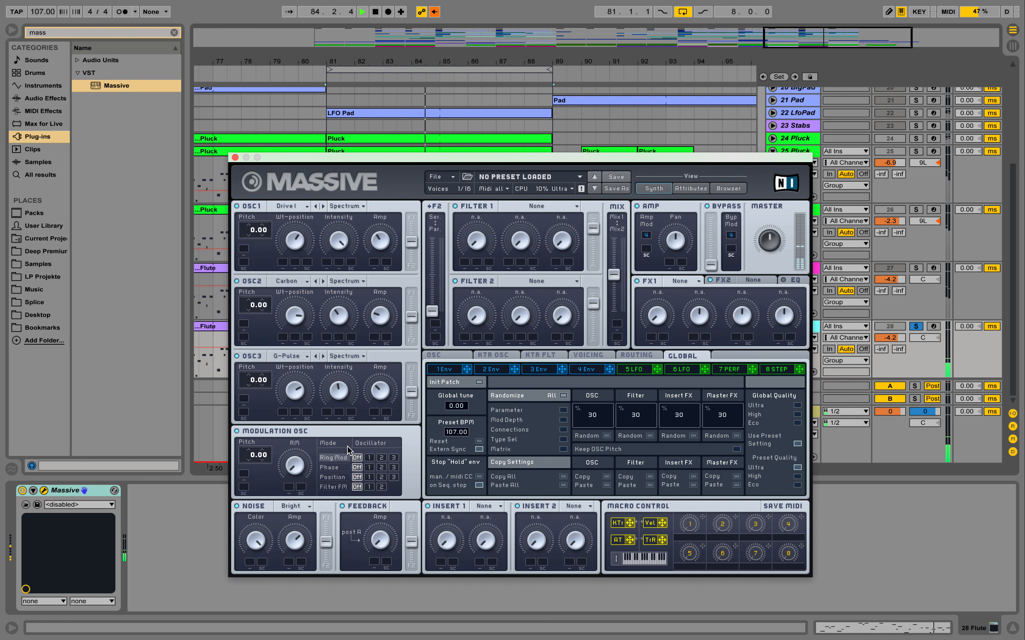
{"action": "key", "text": "space"}
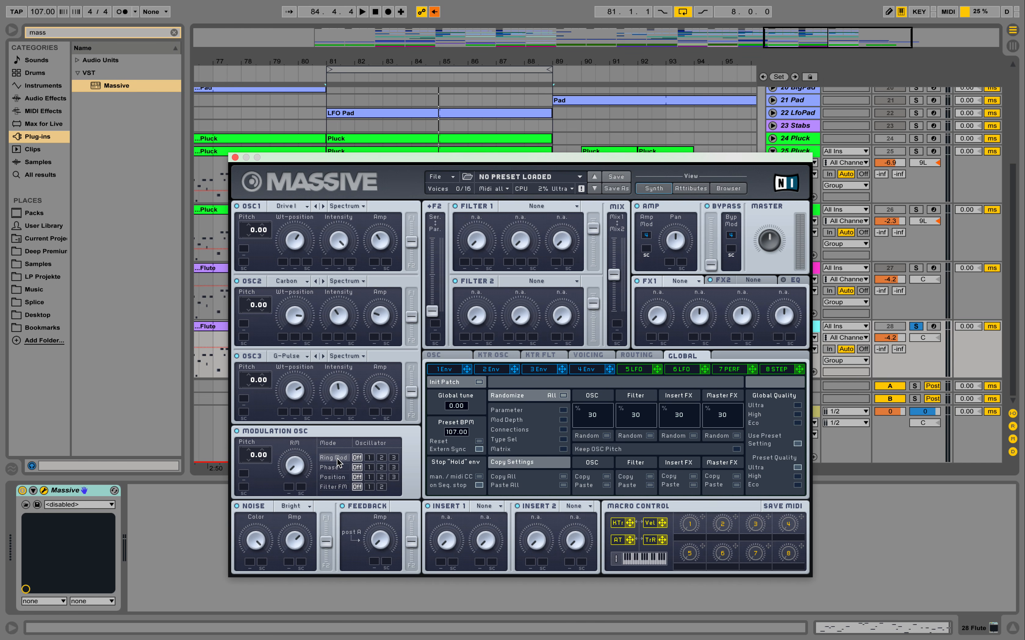
- Route the modulation oscillator's ring modulation to oscillator 3, raise the RM amount, and play the result
{"action": "left_click", "coordinate": [393, 458]}
{"action": "key", "text": "space"}
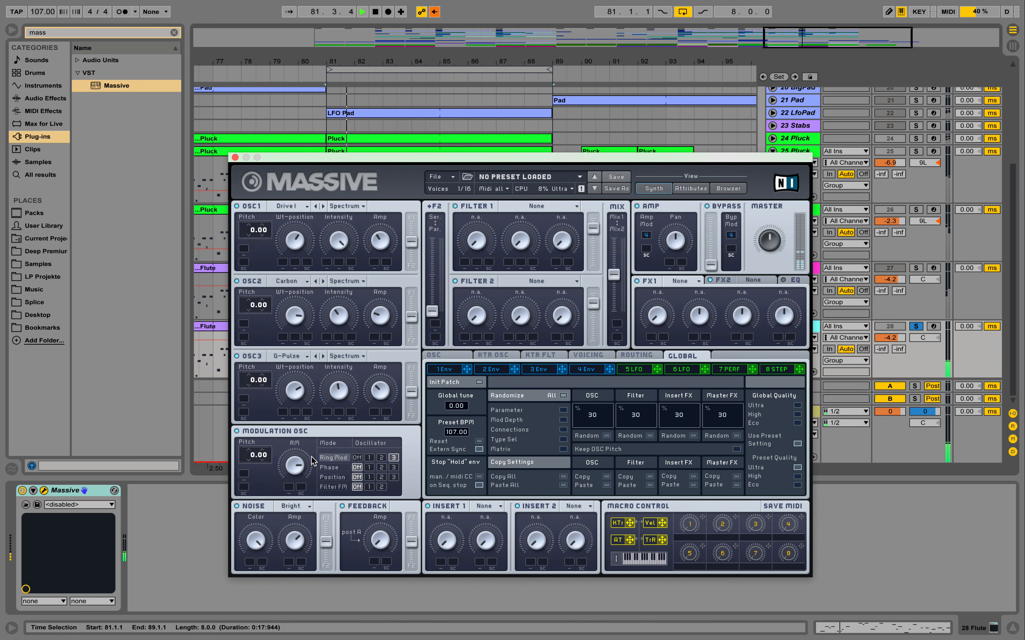
{"action": "key", "text": "space"}
- Route phase modulation to oscillator 2, raise the Phase amount to about the middle, and audition it
{"action": "left_click", "coordinate": [382, 467]}
{"action": "left_click", "coordinate": [330, 467]}
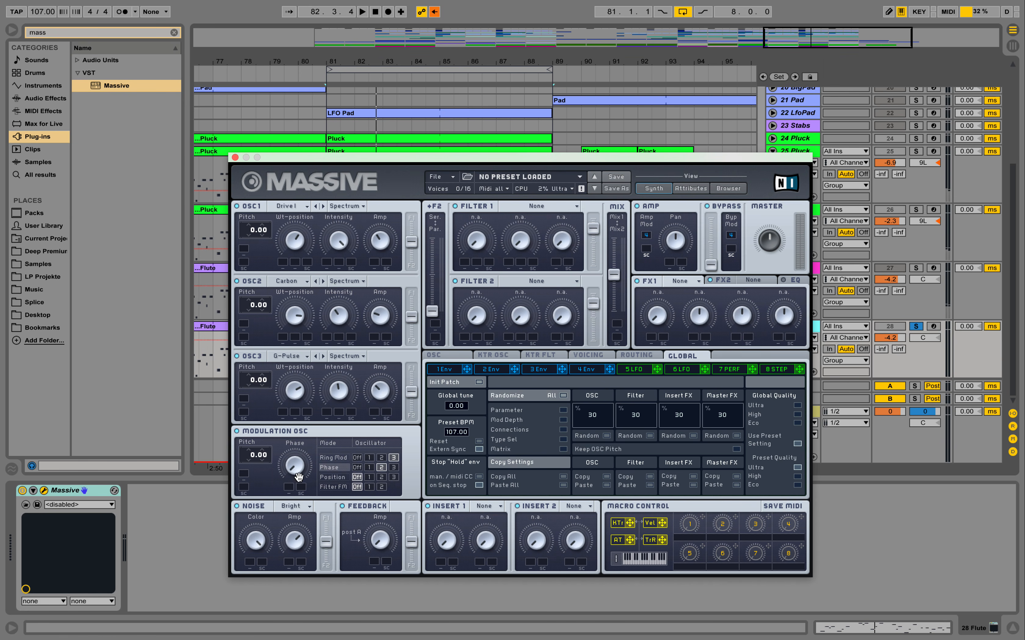
{"action": "left_click_drag", "start_coordinate": [299, 477], "coordinate": [303, 421]}
{"action": "key", "text": "space"}
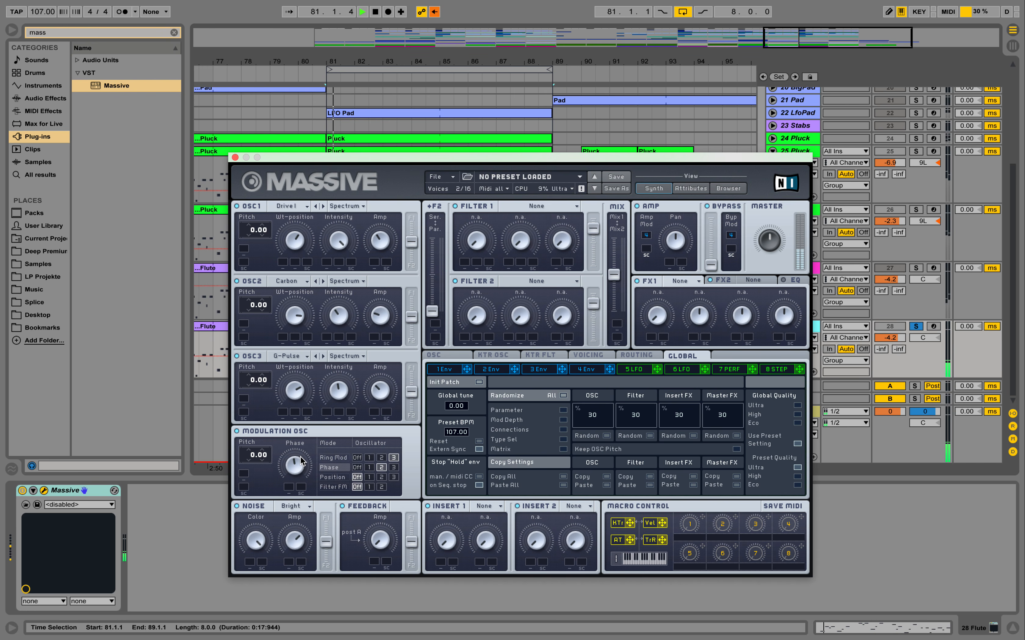
{"action": "key", "text": "space"}
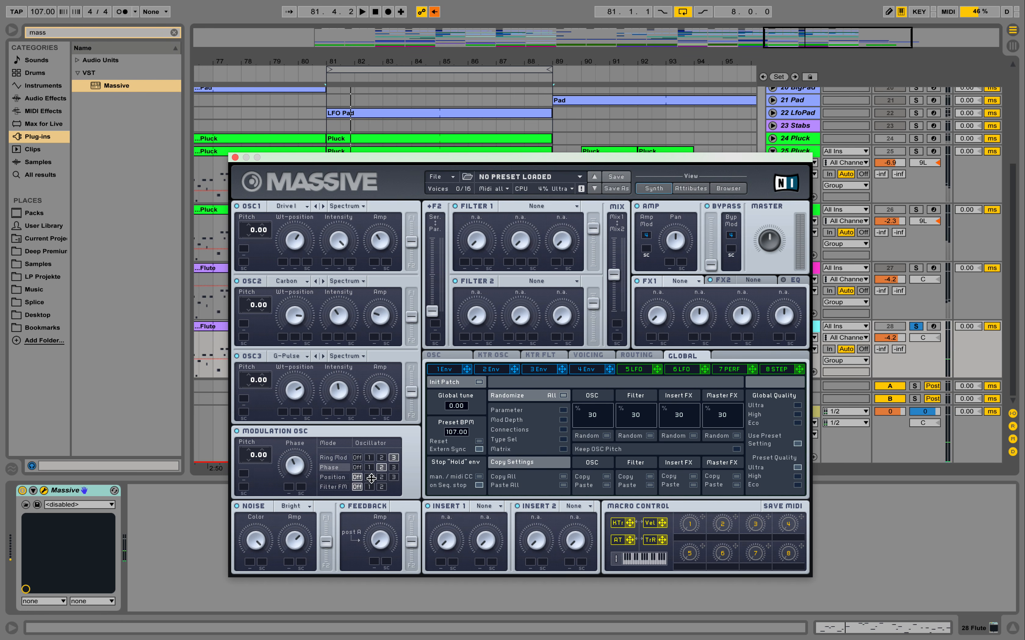
- Route position modulation to oscillator 2 with a low Position amount and audition the sound
{"action": "left_click", "coordinate": [377, 477]}
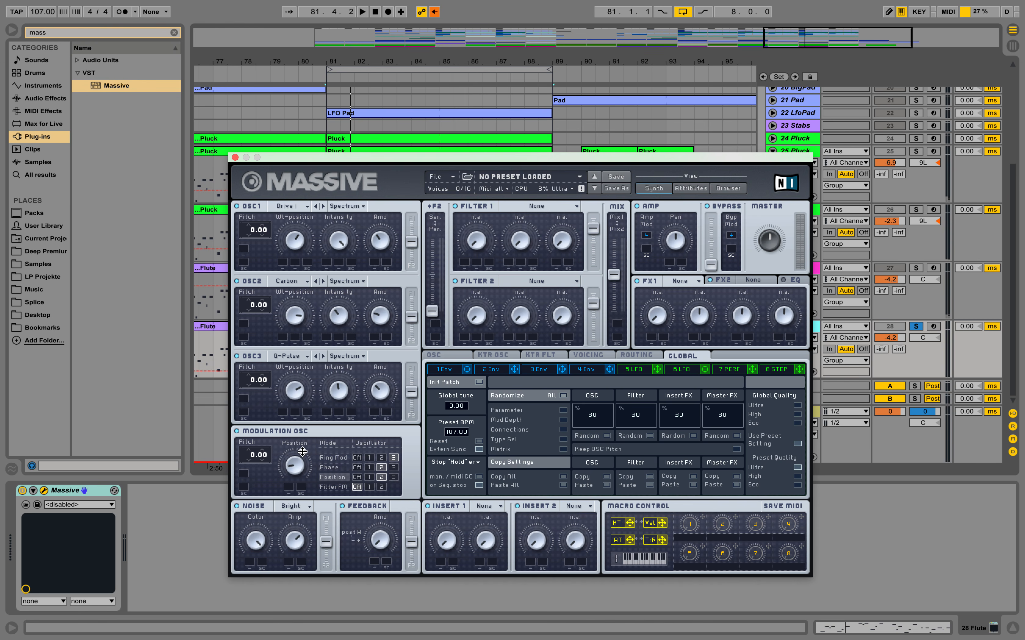
{"action": "key", "text": "space"}
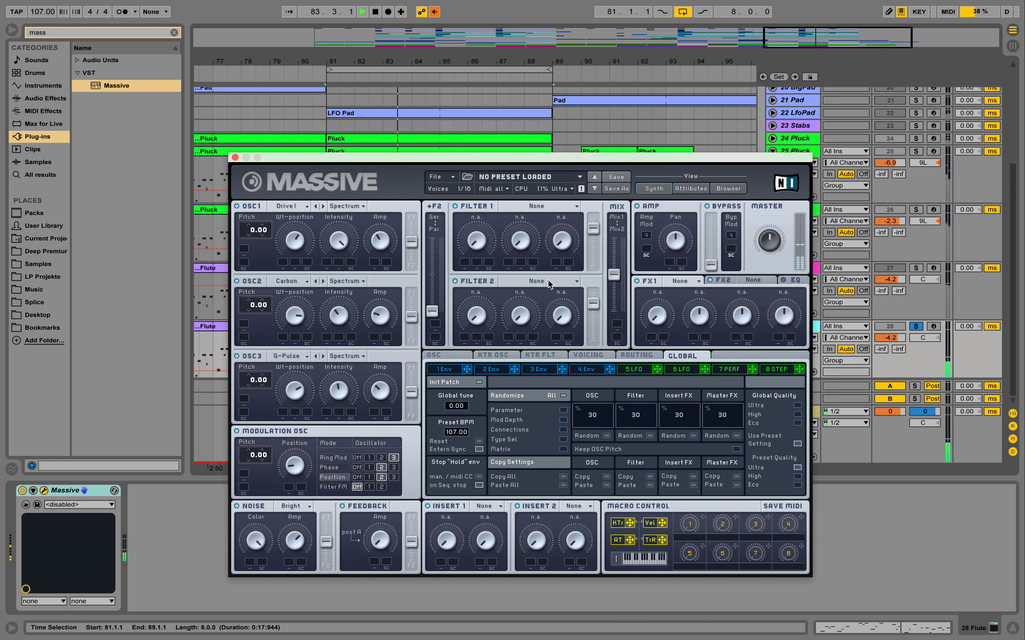
{"action": "key", "text": "space"}
- Set the filter routing to serial and Filter 1 to Double Notch with raised cutoff and full resonance
{"action": "left_click_drag", "start_coordinate": [435, 308], "coordinate": [439, 230]}
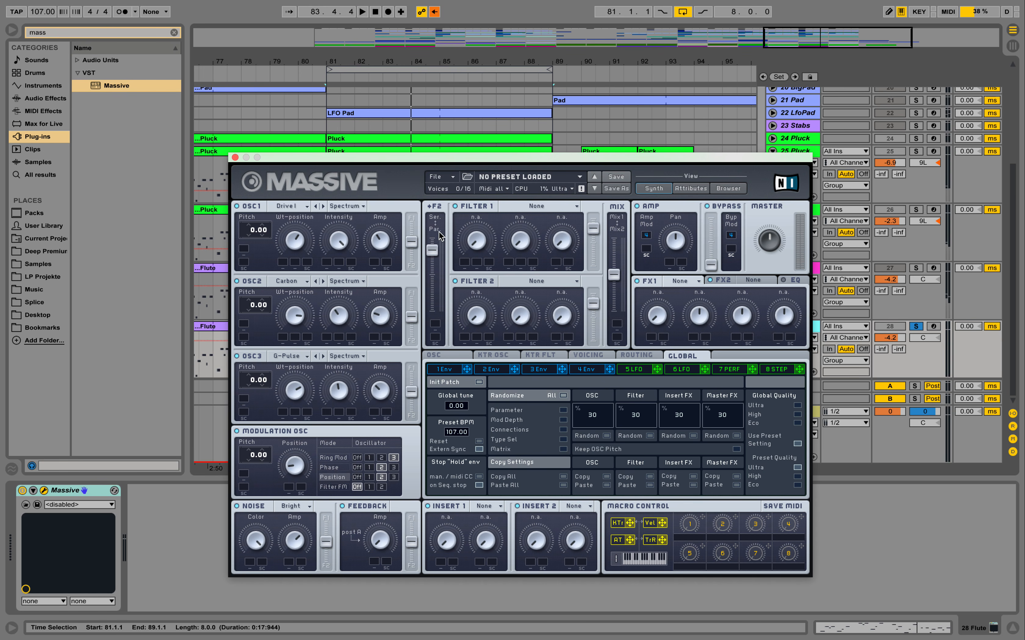
{"action": "left_click", "coordinate": [537, 207]}
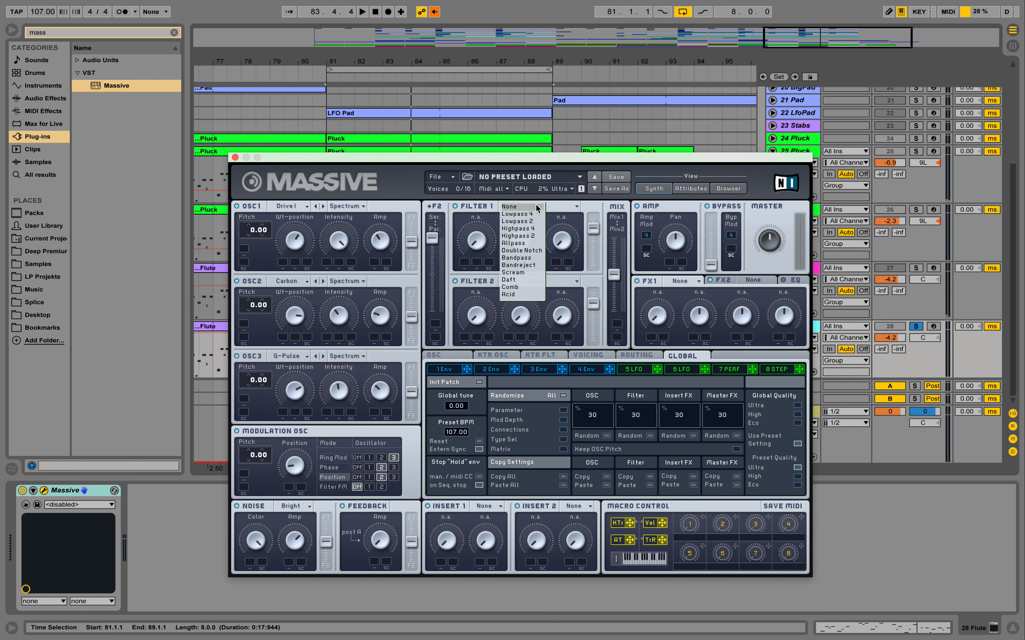
{"action": "left_click", "coordinate": [534, 252]}
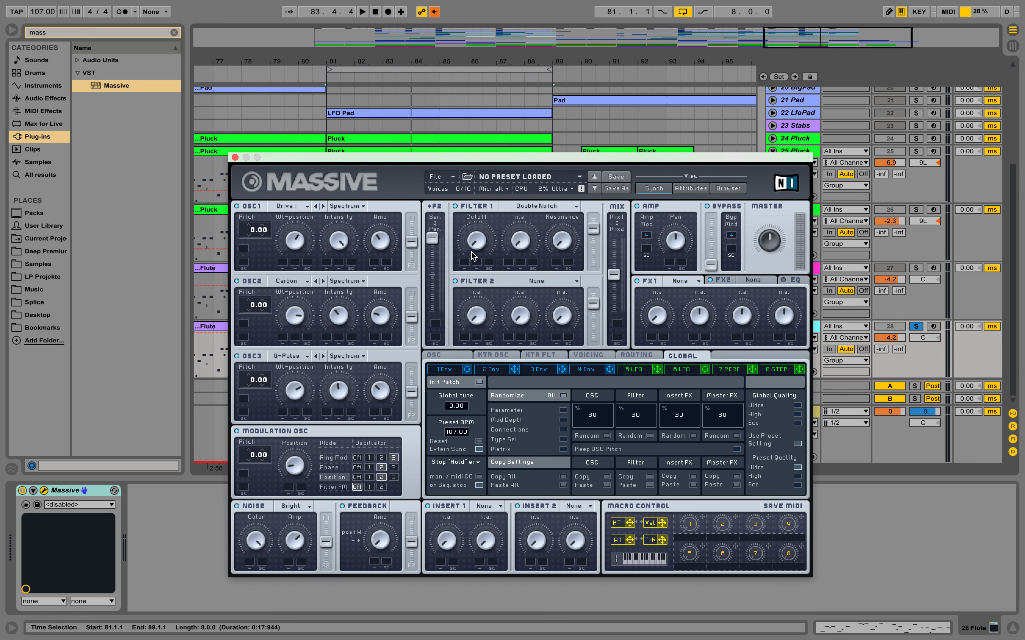
{"action": "left_click_drag", "start_coordinate": [476, 247], "coordinate": [480, 205]}
{"action": "left_click_drag", "start_coordinate": [555, 252], "coordinate": [569, 241]}
{"action": "key", "text": "space"}
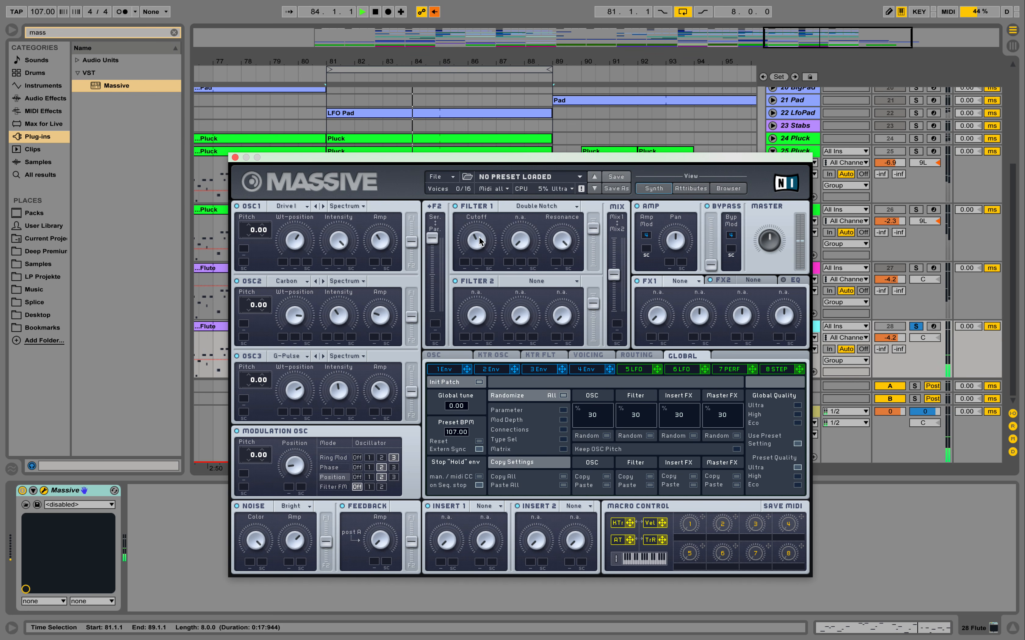
- Fine-tune Filter 1's cutoff during playback and compare the 28 Flute track in the full mix and soloed
{"action": "mouse_move", "coordinate": [480, 238]}
{"action": "left_mouse_down"}
{"action": "mouse_move", "coordinate": [484, 267]}
{"action": "mouse_move", "coordinate": [493, 194]}
{"action": "mouse_move", "coordinate": [493, 242]}
{"action": "left_mouse_up"}
{"action": "left_click_drag", "start_coordinate": [486, 230], "coordinate": [485, 237]}
{"action": "left_click", "coordinate": [916, 326]}
{"action": "left_click", "coordinate": [916, 326]}
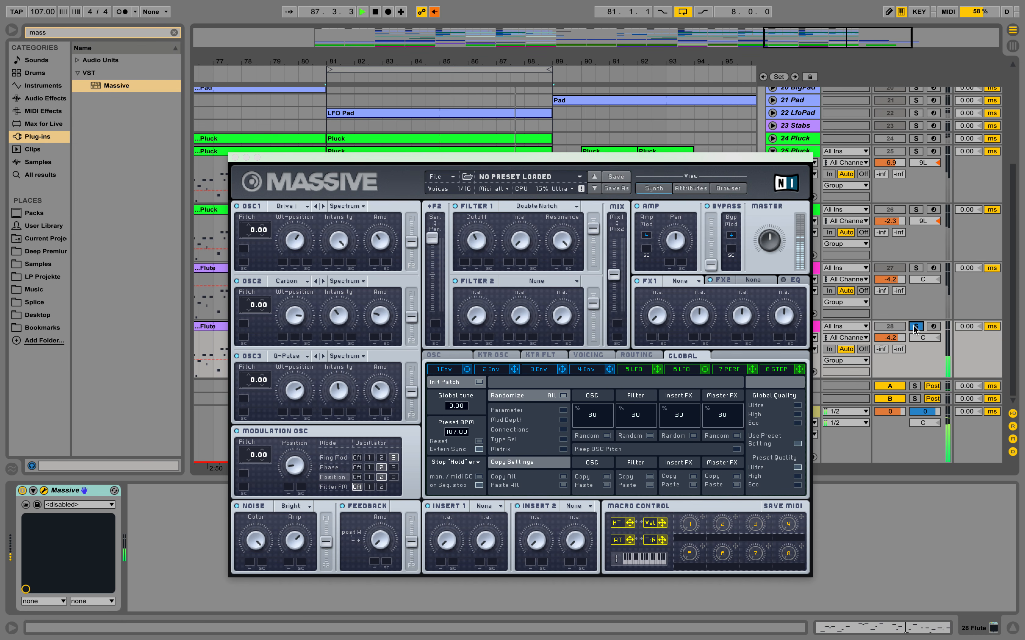
{"action": "key", "text": "space"}
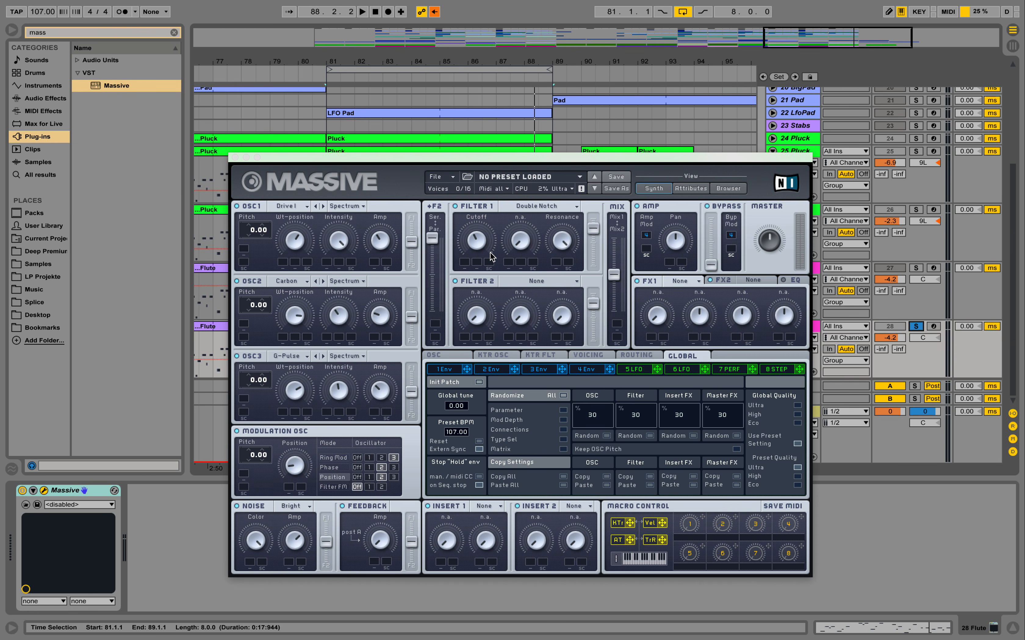
- Set Filter 2 to Acid with the cutoff fully open and a slightly raised resonance, and start playback
{"action": "left_click", "coordinate": [541, 282]}
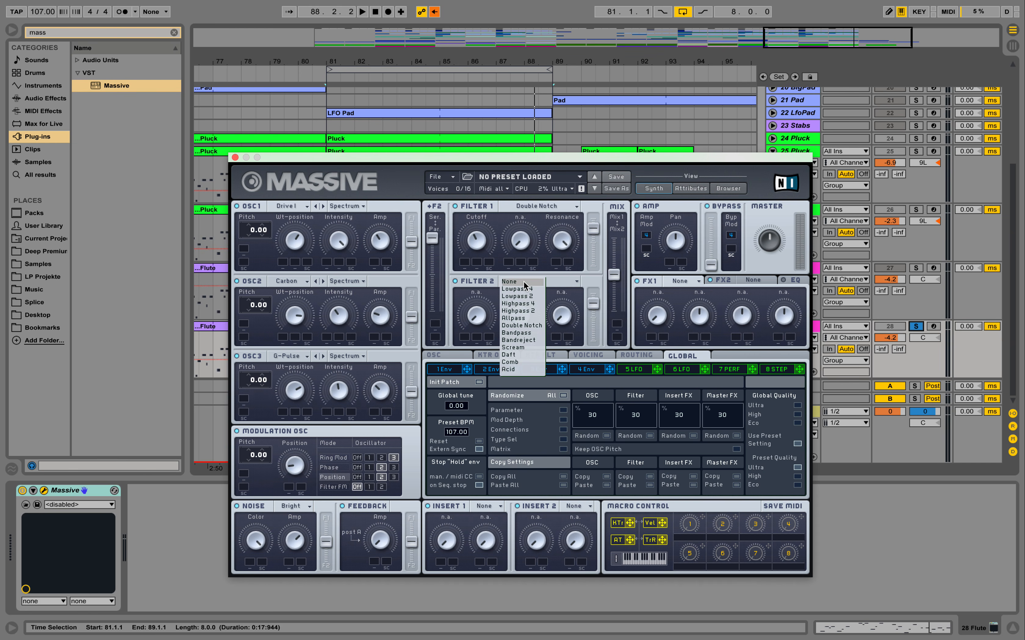
{"action": "left_click", "coordinate": [516, 369]}
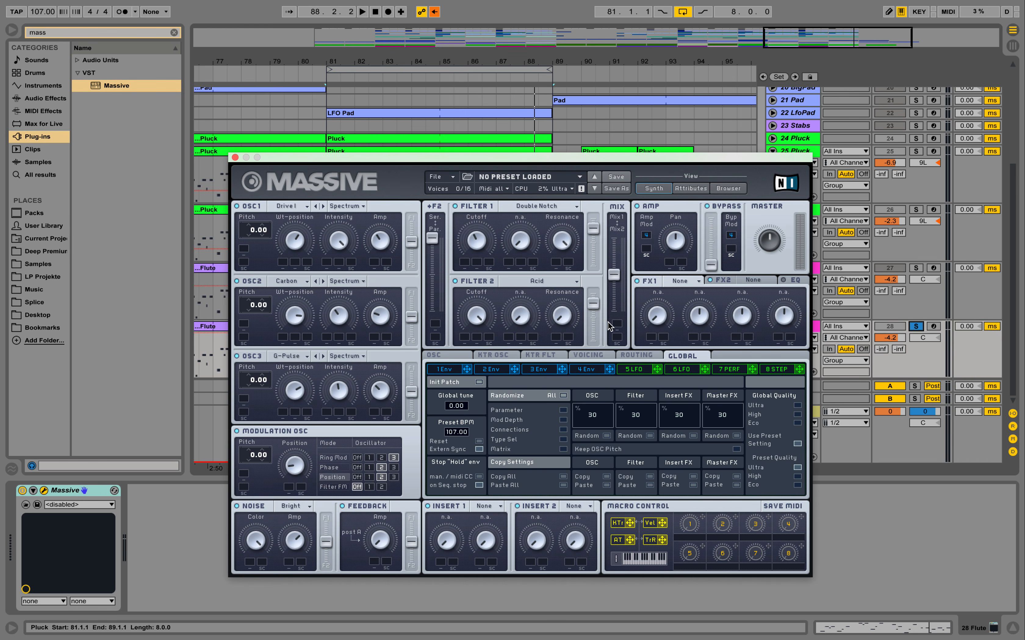
{"action": "left_click_drag", "start_coordinate": [561, 299], "coordinate": [564, 295]}
{"action": "key", "text": "space"}
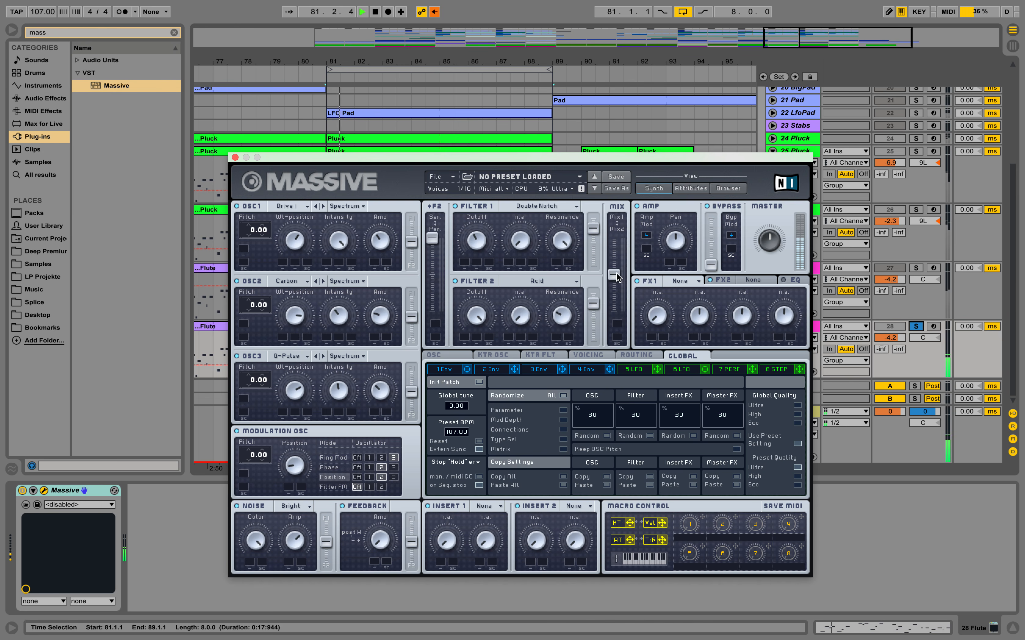
- Move the filter mix fully to Mix2 and slightly raise Filter 2's output level during playback
{"action": "left_click_drag", "start_coordinate": [614, 274], "coordinate": [617, 321]}
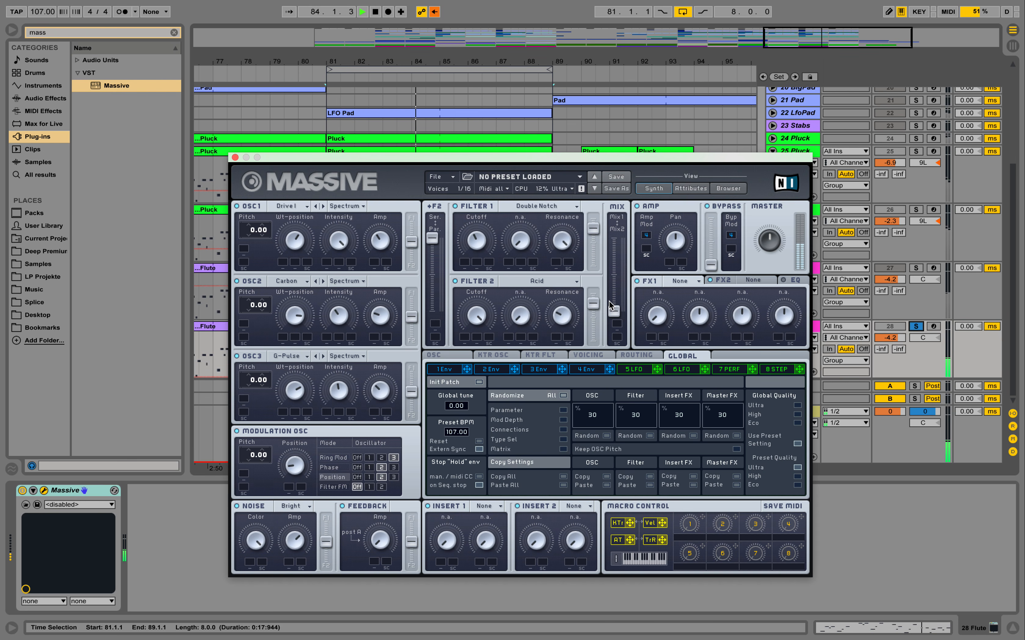
{"action": "left_click_drag", "start_coordinate": [590, 305], "coordinate": [594, 301]}
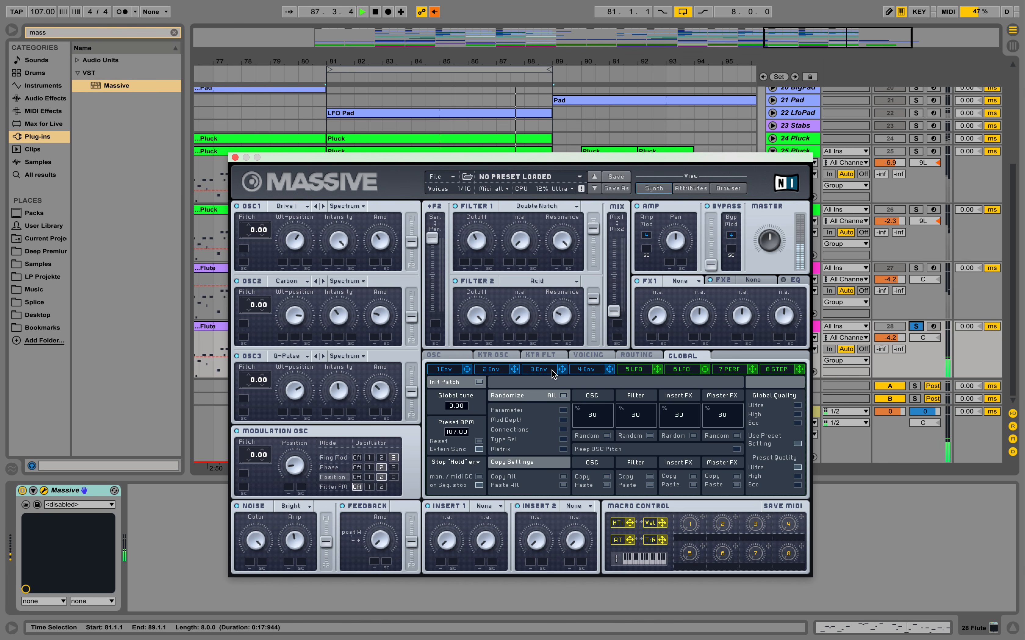
{"action": "key", "text": "space"}
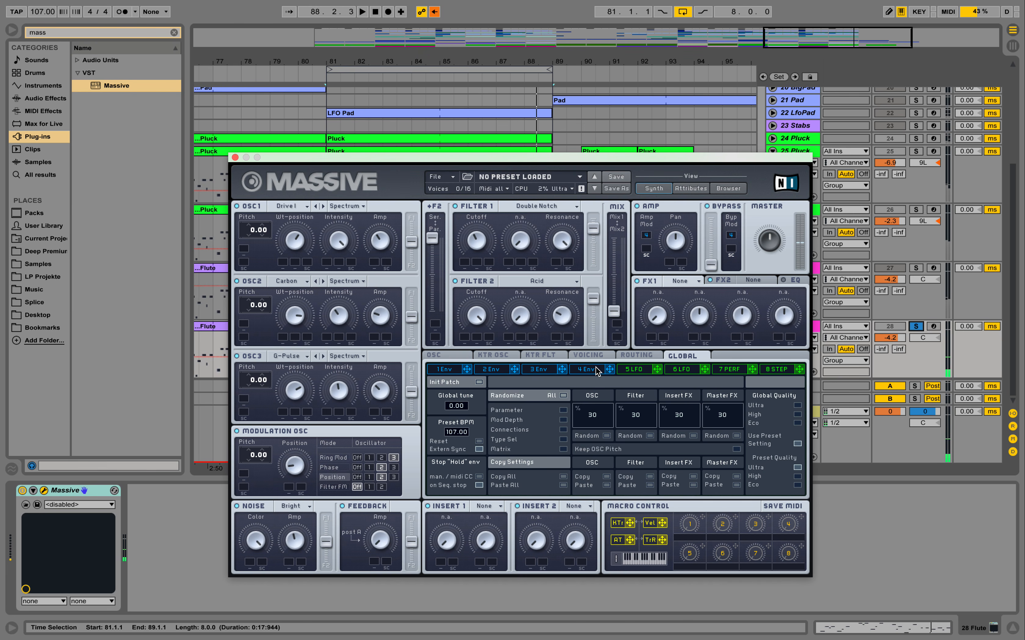
- Lower the decay level of 4 Env to near zero and assign macro 1, named AddDecay, to it
{"action": "left_click", "coordinate": [594, 370]}
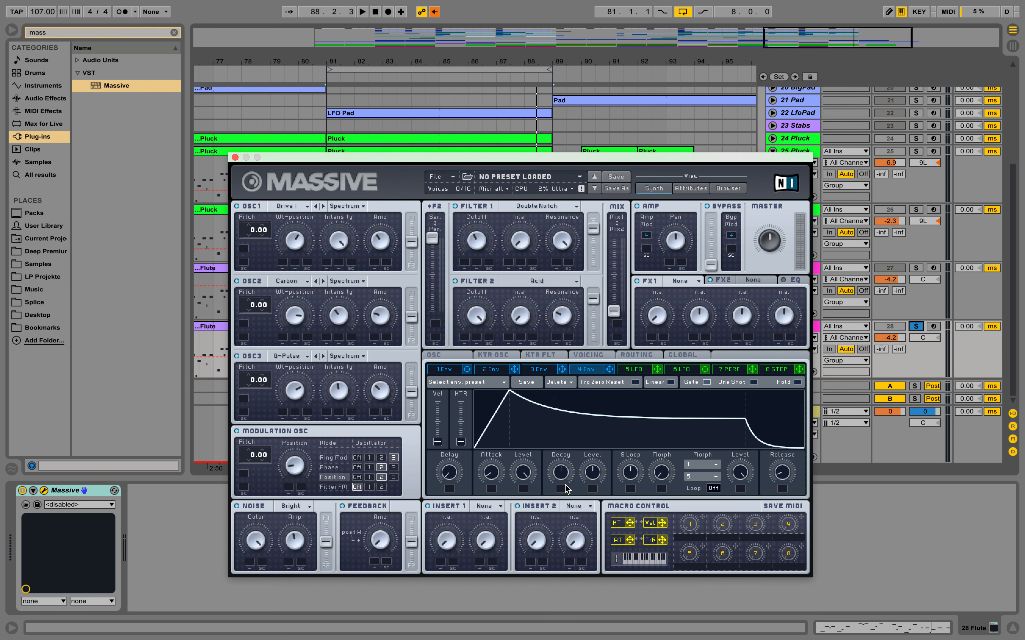
{"action": "left_click_drag", "start_coordinate": [565, 480], "coordinate": [603, 528]}
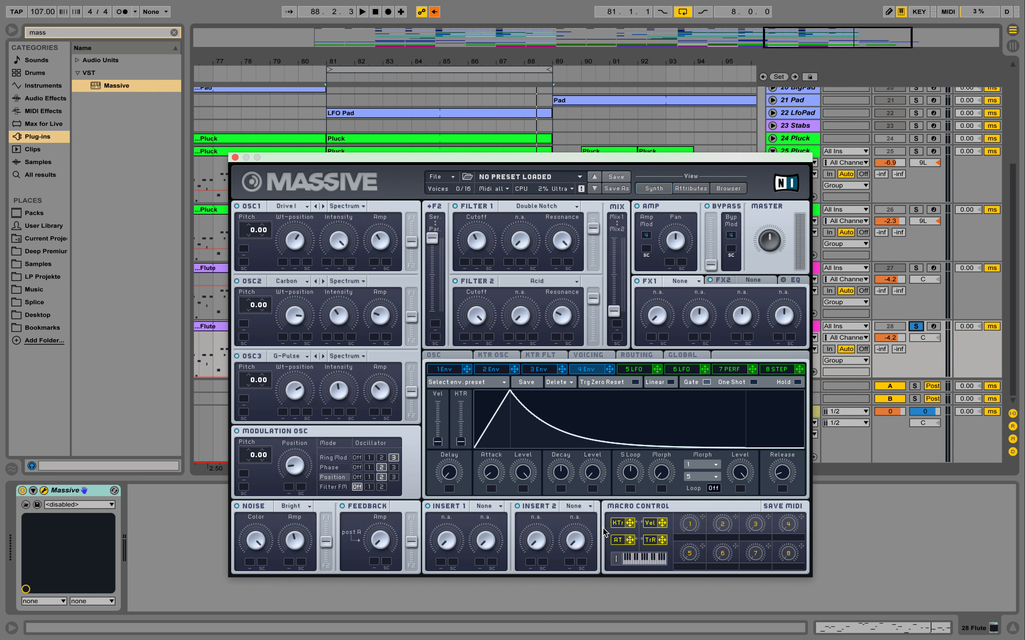
{"action": "key", "text": "space"}
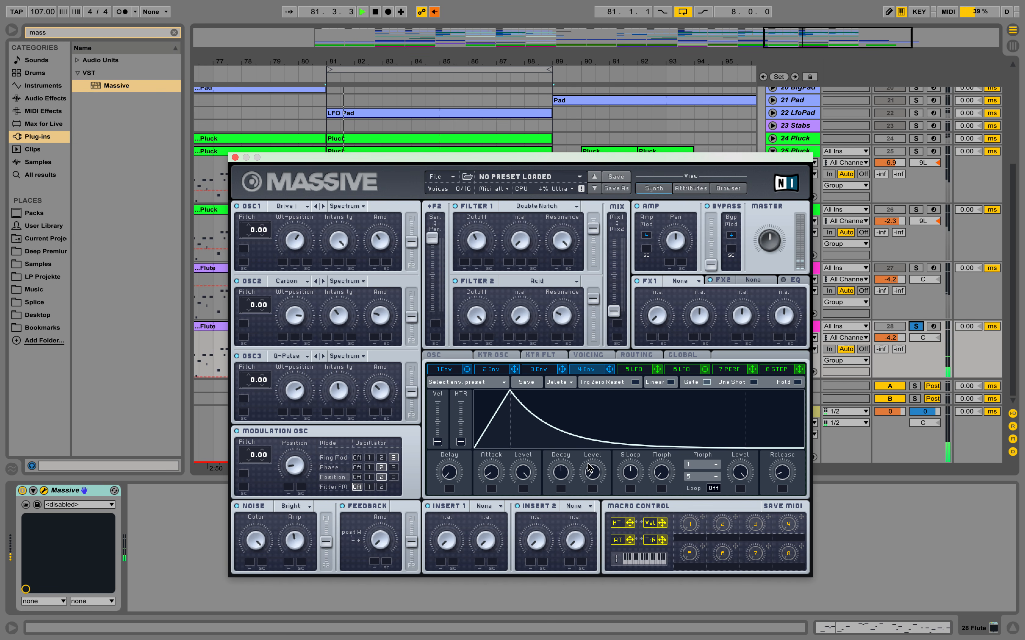
{"action": "left_click_drag", "start_coordinate": [592, 473], "coordinate": [590, 489]}
- Raise the feedback amp to nearly half while the loop plays
{"action": "key", "text": "space"}
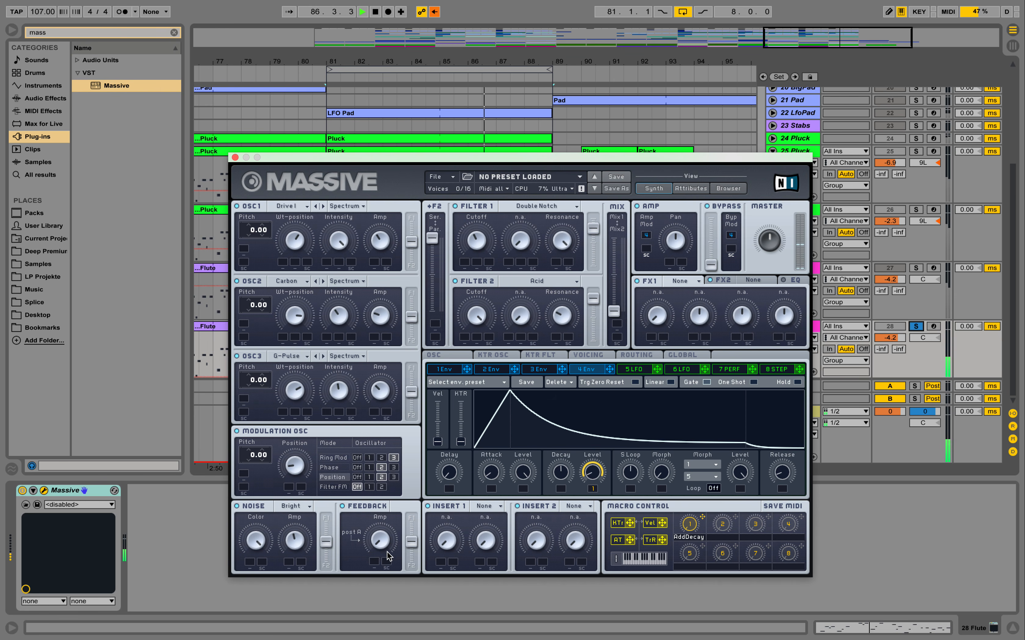
{"action": "left_click_drag", "start_coordinate": [386, 526], "coordinate": [385, 516]}
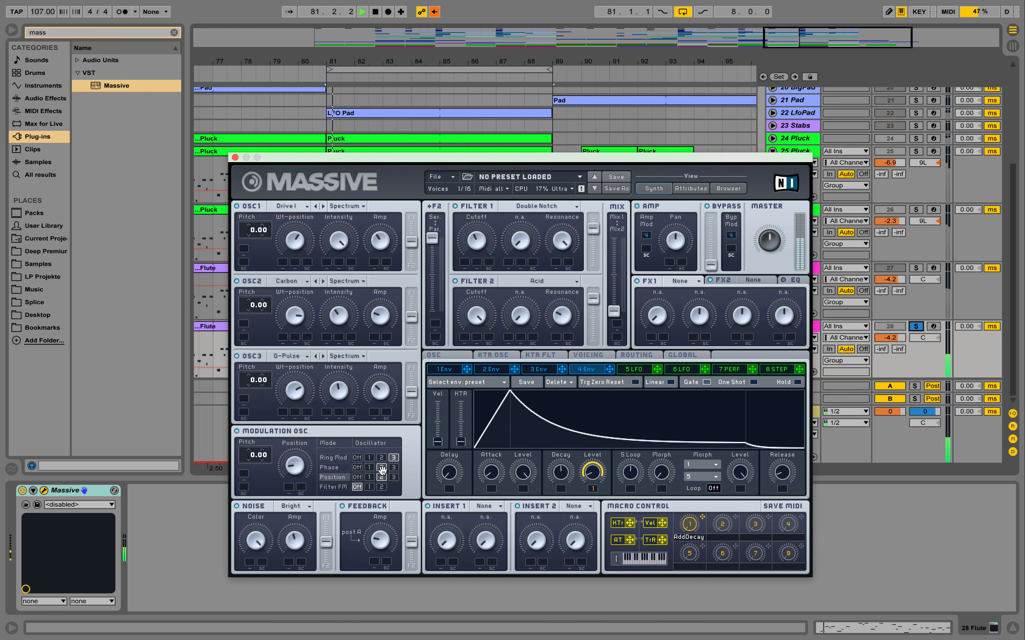
{"action": "key", "text": "space"}
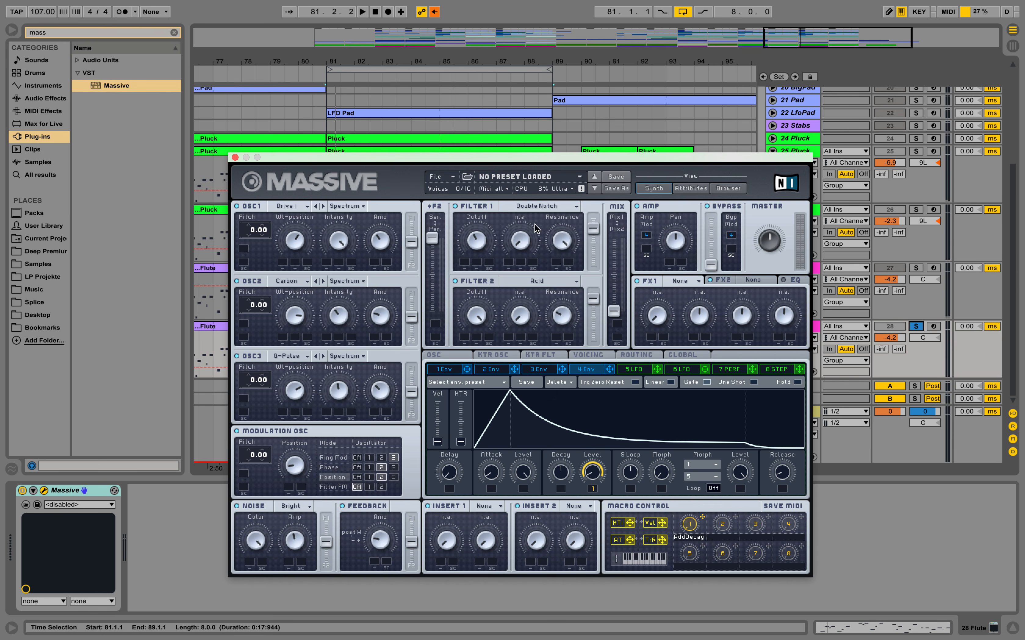
- Modulate the noise amp with 2 Env, lower that envelope's decay level to zero, and audition the result
{"action": "left_click", "coordinate": [496, 372]}
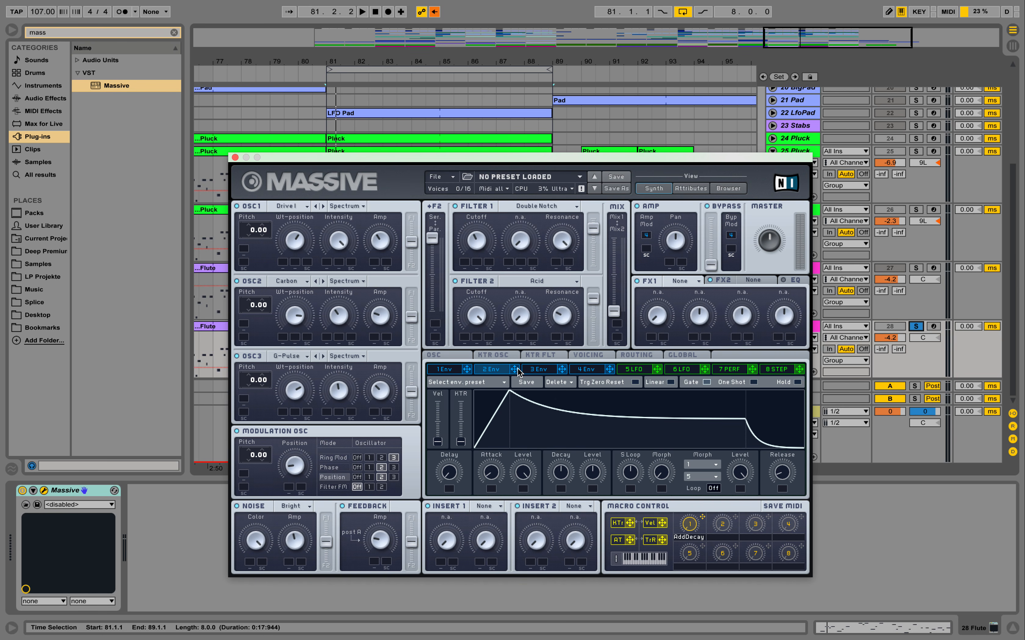
{"action": "mouse_move", "coordinate": [509, 373]}
{"action": "left_mouse_down"}
{"action": "mouse_move", "coordinate": [356, 486]}
{"action": "mouse_move", "coordinate": [337, 545]}
{"action": "mouse_move", "coordinate": [286, 568]}
{"action": "left_mouse_up"}
{"action": "left_click_drag", "start_coordinate": [302, 529], "coordinate": [311, 533]}
{"action": "left_click_drag", "start_coordinate": [598, 470], "coordinate": [606, 538]}
{"action": "left_click", "coordinate": [392, 584]}
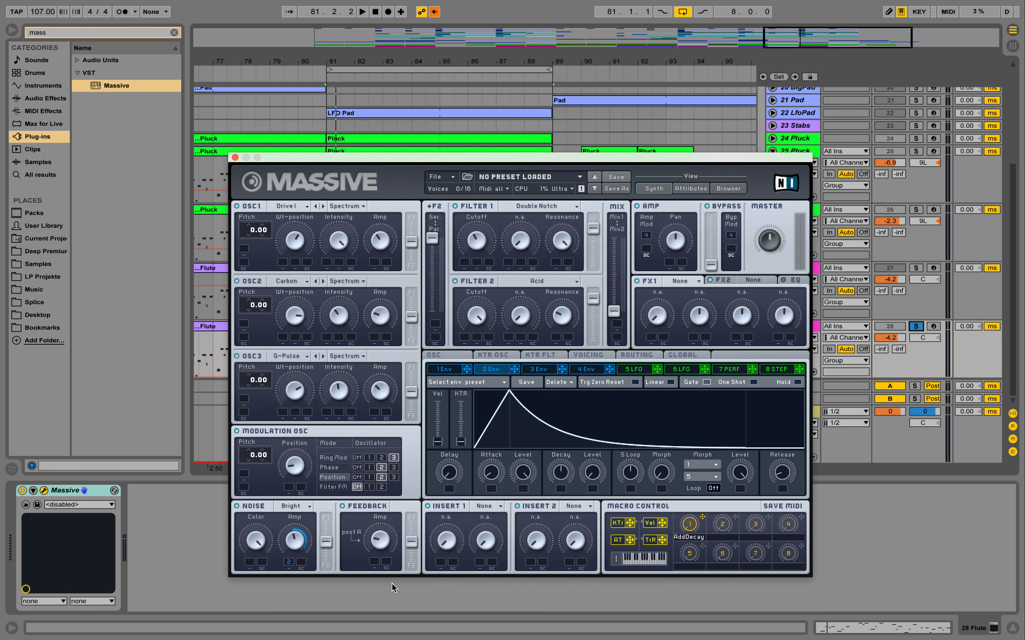
{"action": "key", "text": "space"}
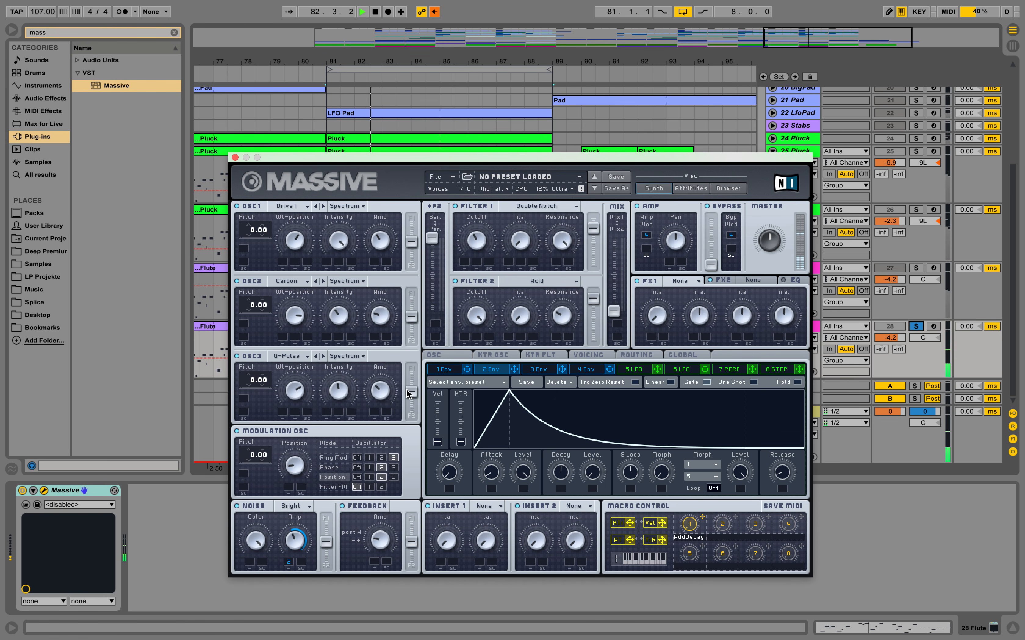
{"action": "key", "text": "space"}
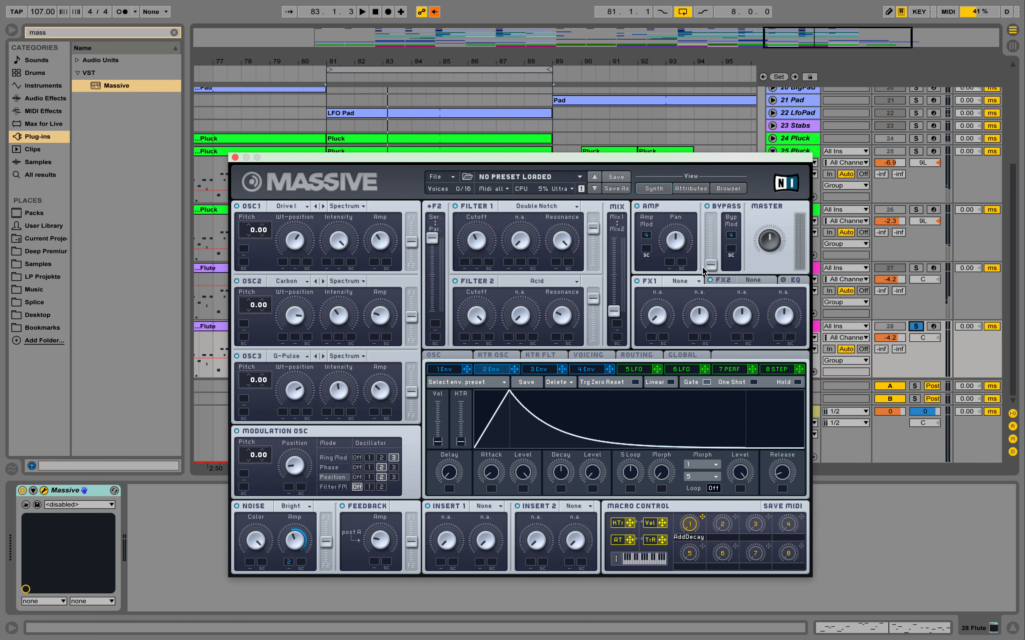
- Set FX1 to Reverb, raise its dry/wet, size and density, lower its color, and play
{"action": "left_click", "coordinate": [699, 283]}
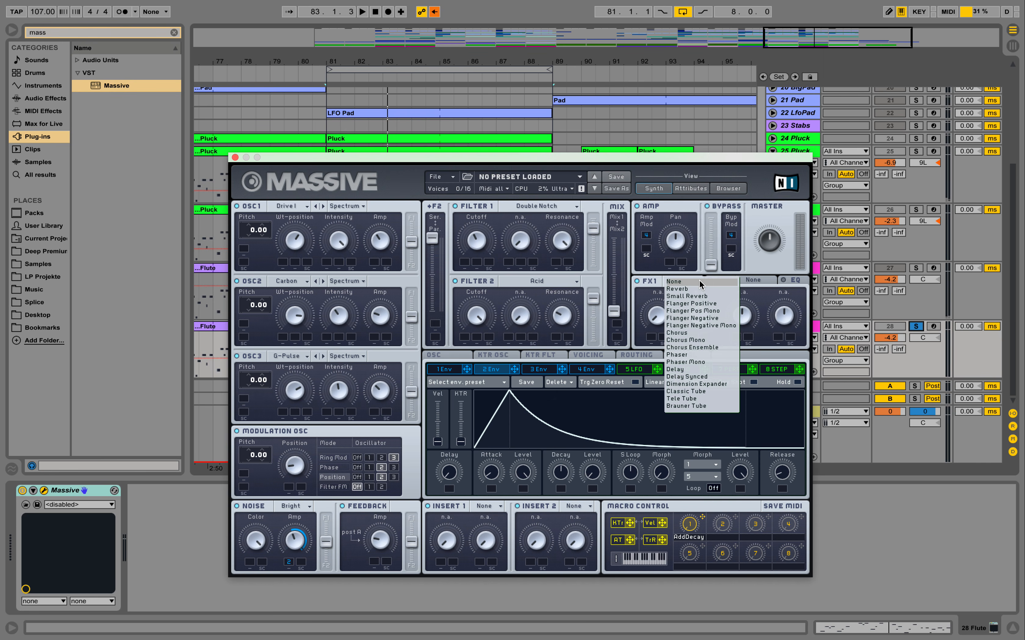
{"action": "left_click", "coordinate": [690, 288]}
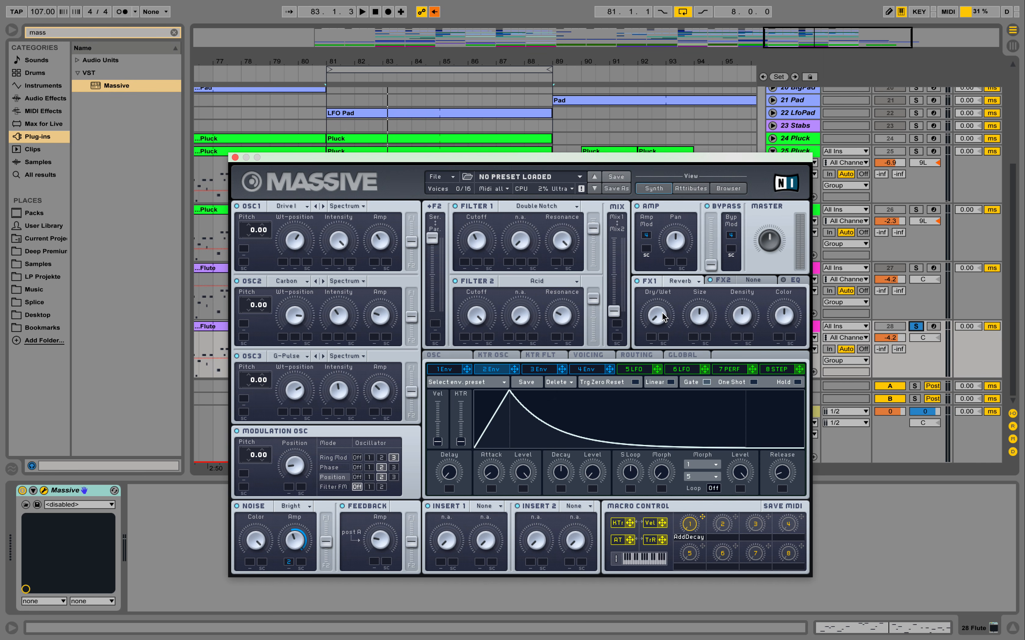
{"action": "left_click_drag", "start_coordinate": [662, 312], "coordinate": [665, 271]}
{"action": "left_click_drag", "start_coordinate": [785, 316], "coordinate": [783, 333]}
{"action": "key", "text": "space"}
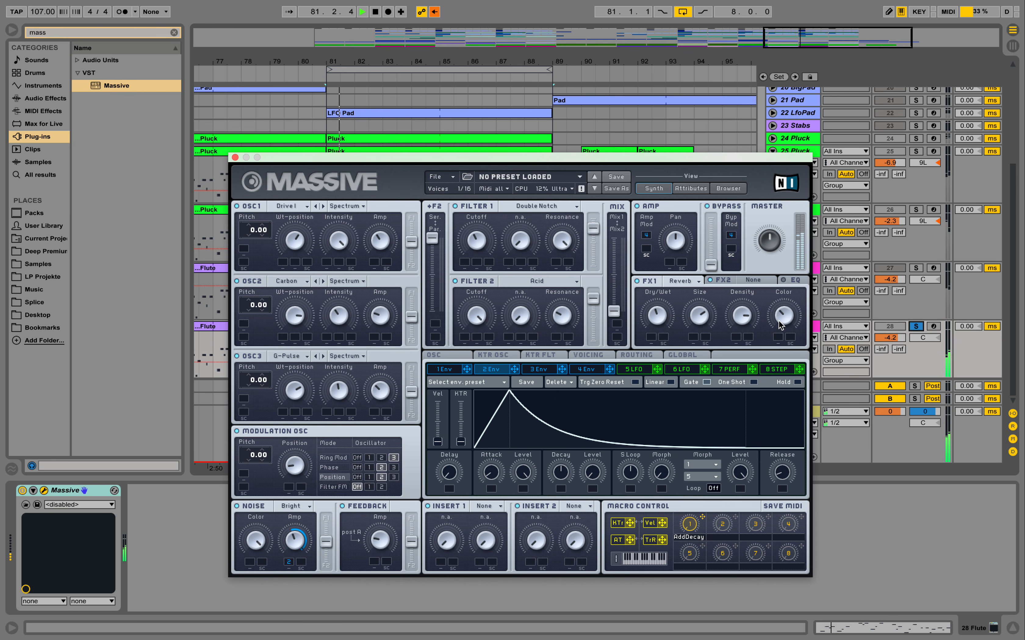
- Try Flanger Positive in FX2, replace it with Flanger Negative, and play the result
{"action": "left_click", "coordinate": [725, 280]}
{"action": "left_click", "coordinate": [759, 281]}
{"action": "key", "text": "space"}
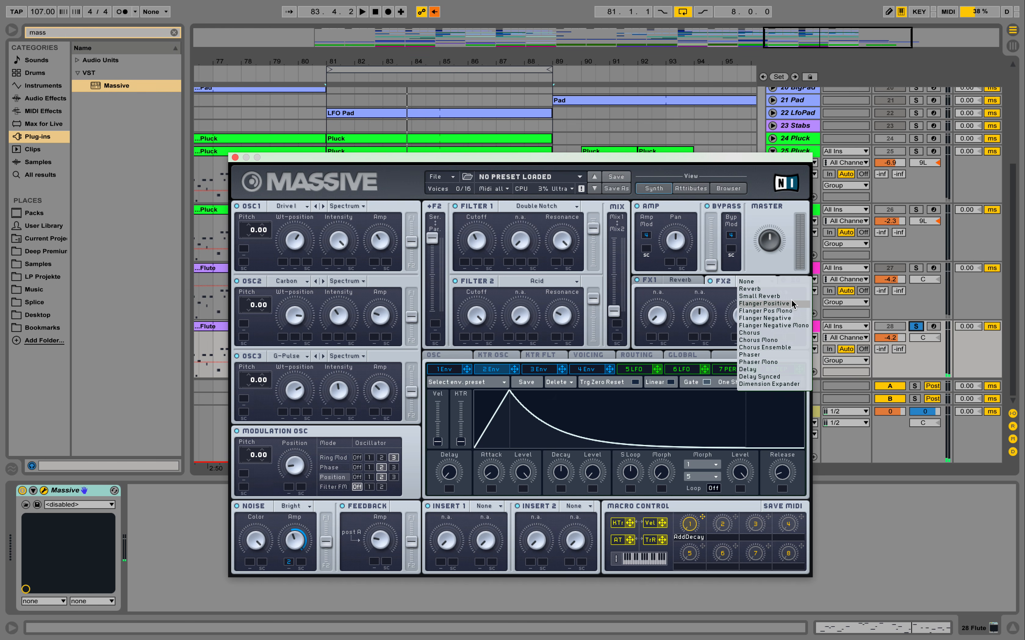
{"action": "left_click", "coordinate": [791, 301]}
{"action": "left_click", "coordinate": [767, 280]}
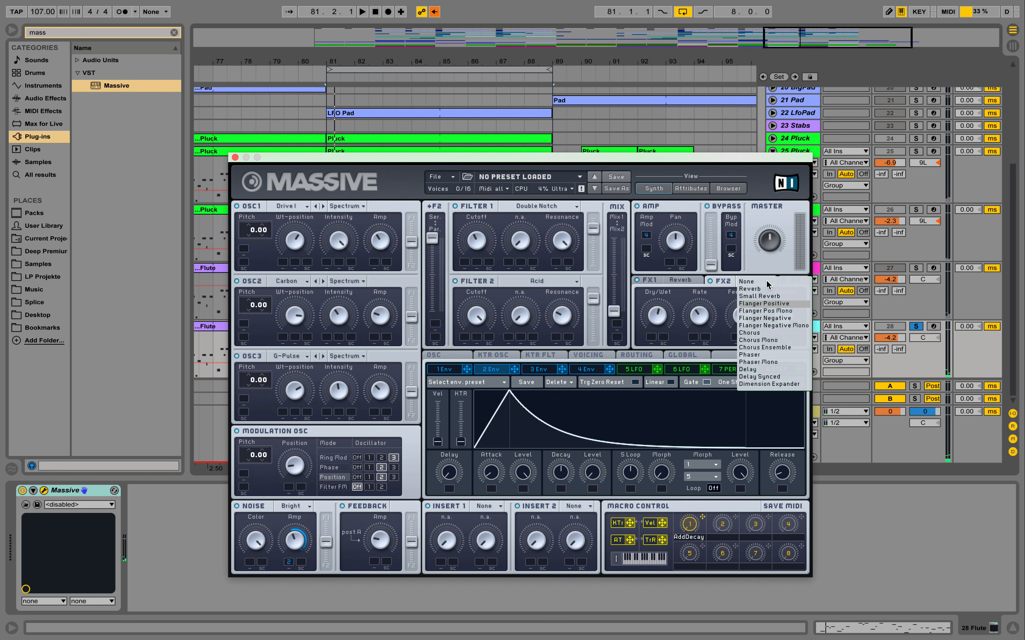
{"action": "left_click", "coordinate": [786, 318]}
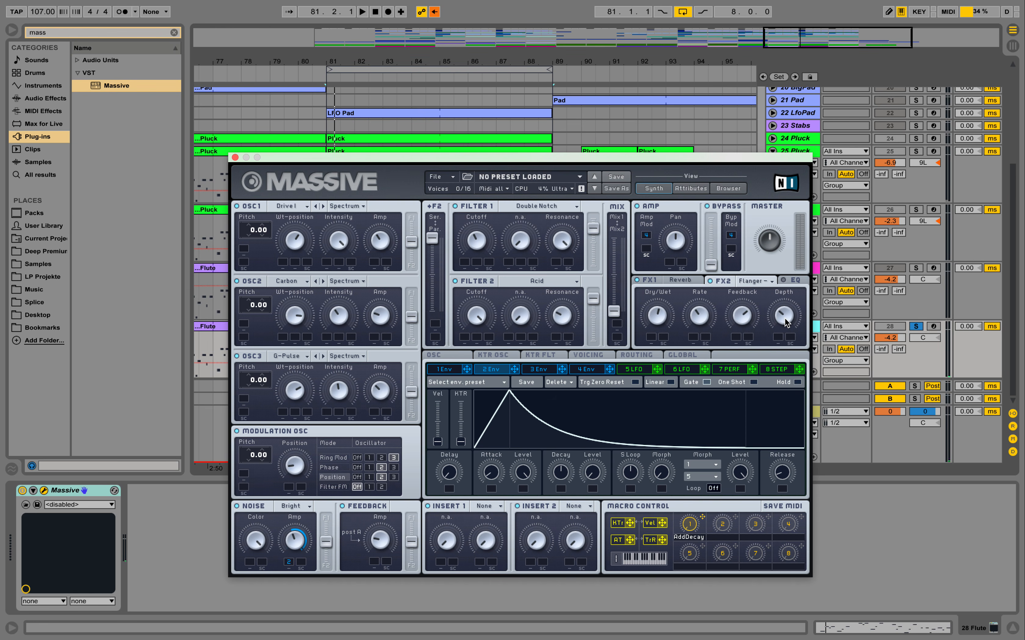
{"action": "key", "text": "space"}
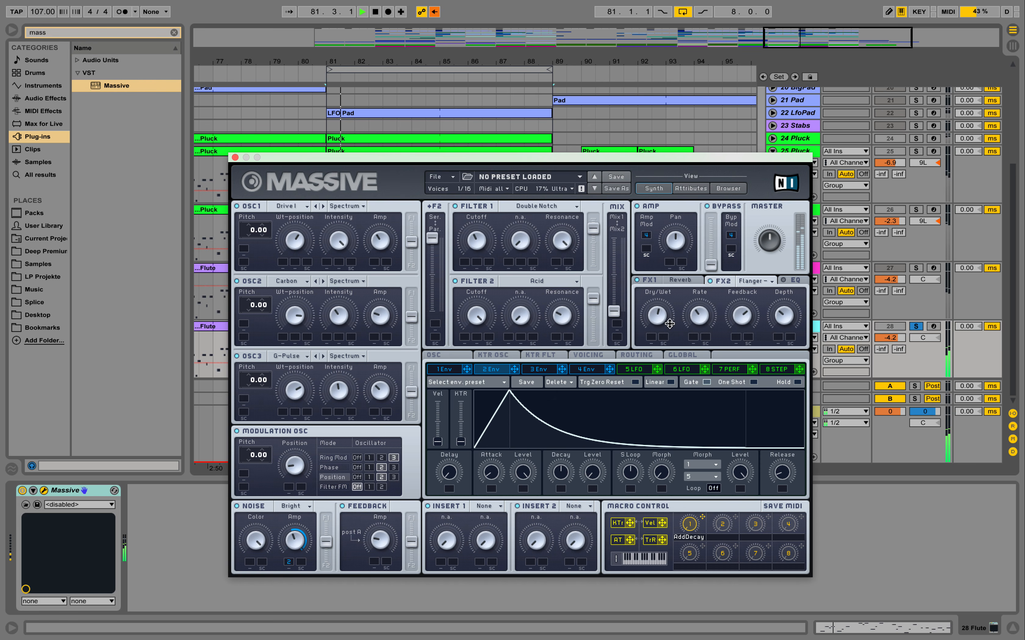
- Lower the FX2 flanger's dry/wet, modulate it upward with macro 2, and name that macro Flanger
{"action": "left_click_drag", "start_coordinate": [659, 317], "coordinate": [668, 337]}
{"action": "key", "text": "space"}
{"action": "left_click_drag", "start_coordinate": [735, 518], "coordinate": [651, 341]}
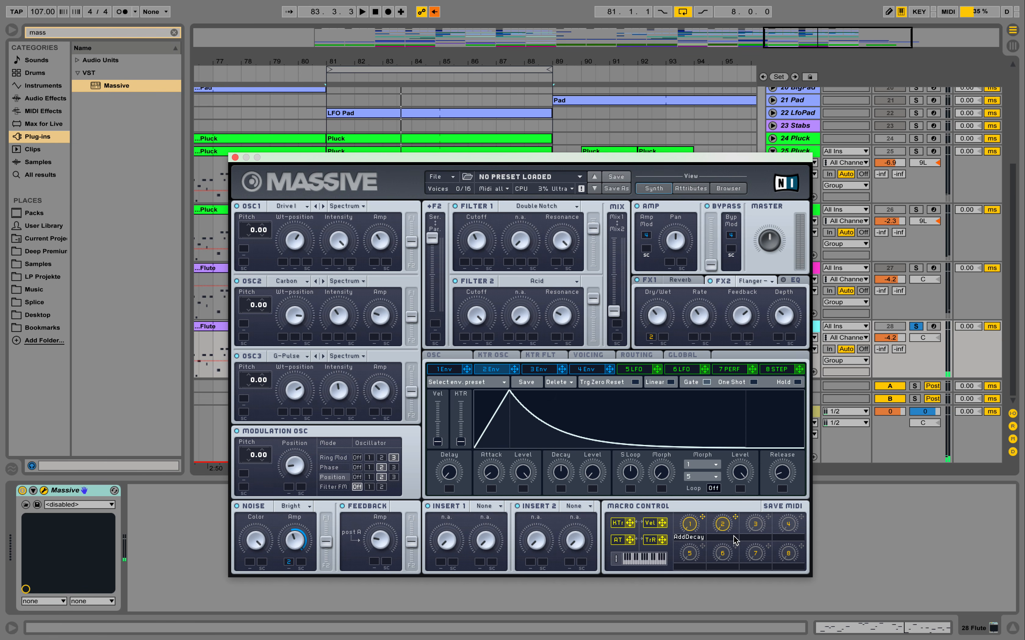
{"action": "type", "text": "nger"}
{"action": "left_click_drag", "start_coordinate": [652, 341], "coordinate": [678, 249]}
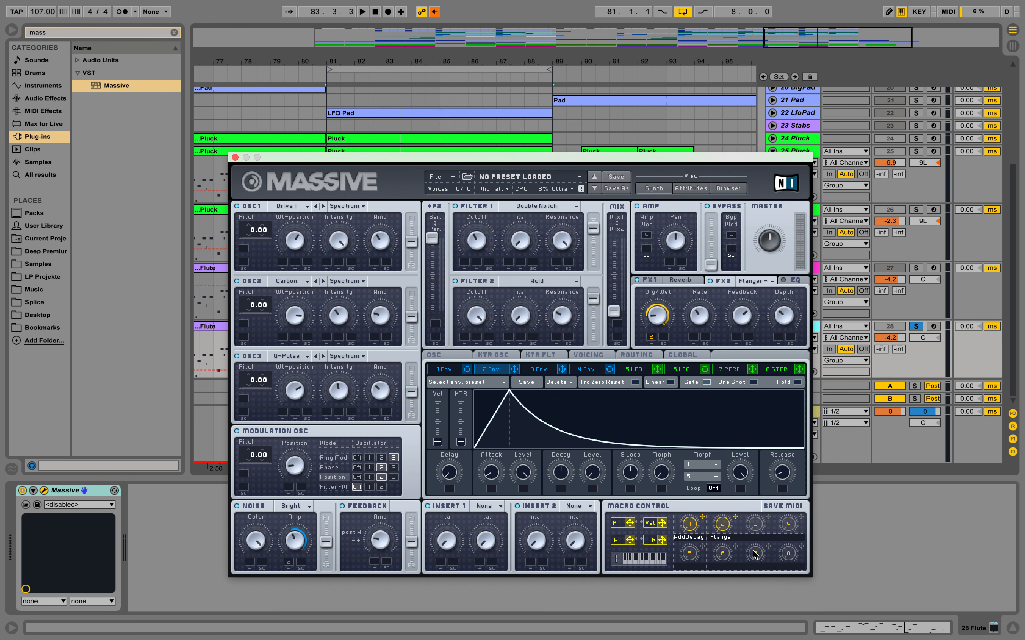
- Show the EQ settings and audition the loop with the current sound
{"action": "left_click", "coordinate": [794, 281]}
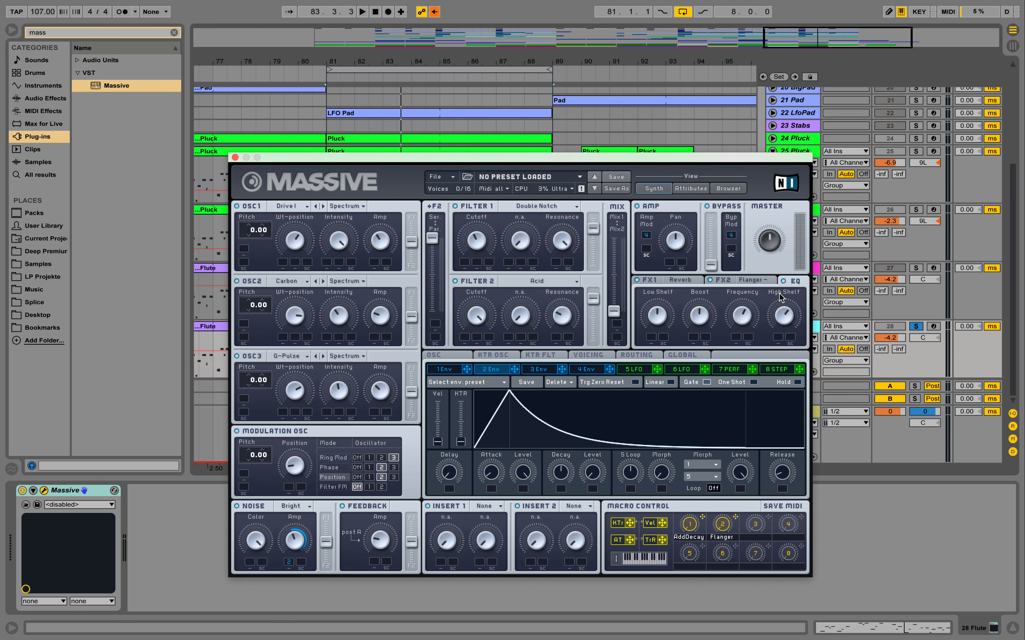
{"action": "key", "text": "space"}
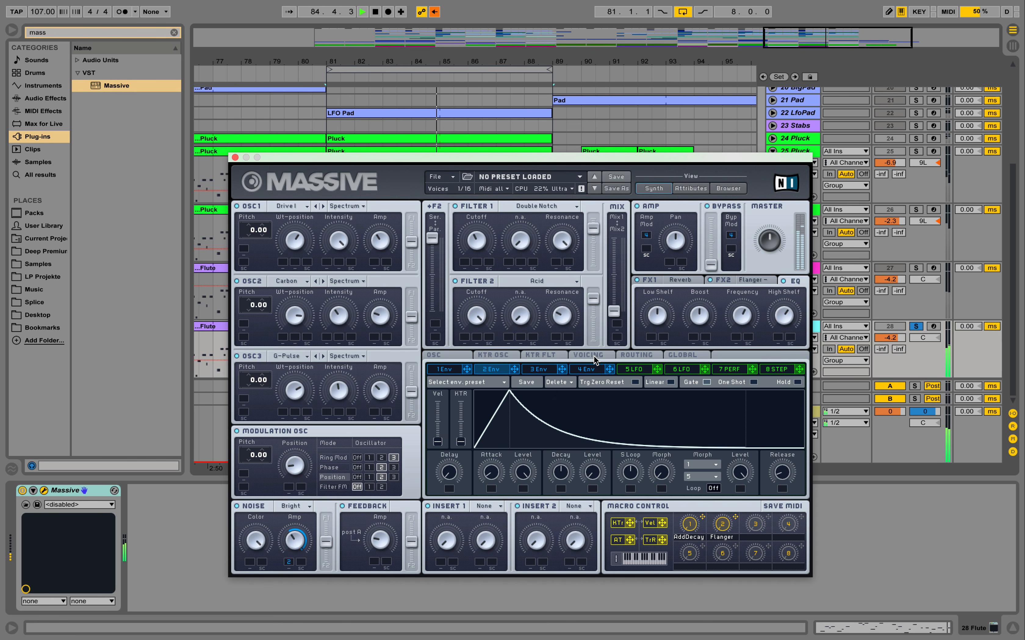
{"action": "key", "text": "space"}
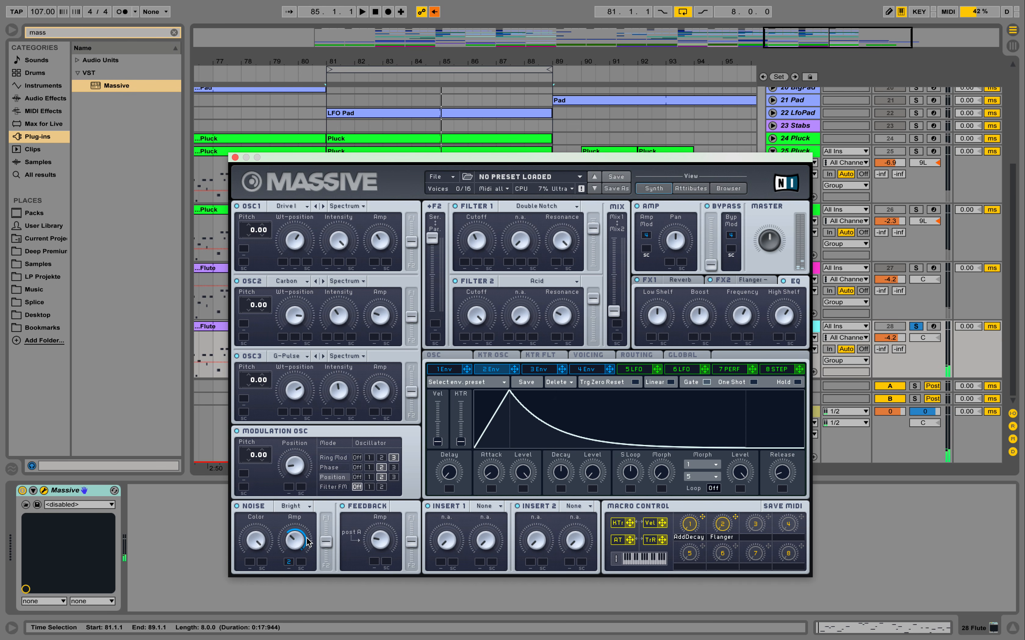
{"action": "key", "text": "space"}
{"action": "key", "text": "space"}
- In the voicing settings, raise the pitch cutoff spread slightly and set Unisono to 2 while auditioning the loop
{"action": "left_click", "coordinate": [597, 355]}
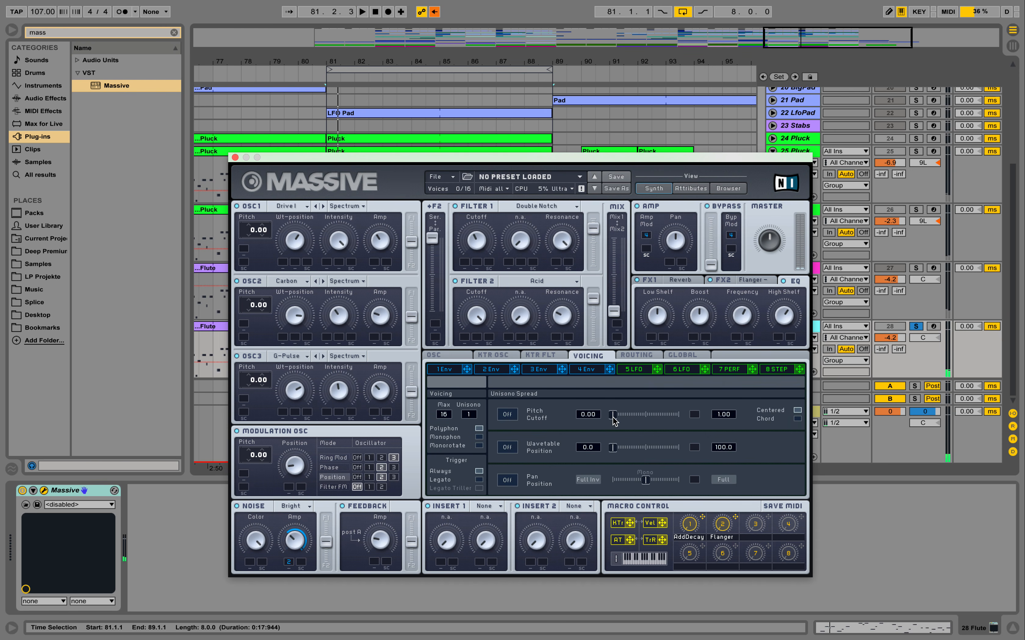
{"action": "left_click_drag", "start_coordinate": [615, 417], "coordinate": [619, 417]}
{"action": "key", "text": "space"}
{"action": "left_click_drag", "start_coordinate": [472, 419], "coordinate": [491, 359]}
{"action": "key", "text": "space"}
{"action": "left_click_drag", "start_coordinate": [482, 400], "coordinate": [472, 424]}
{"action": "key", "text": "space"}
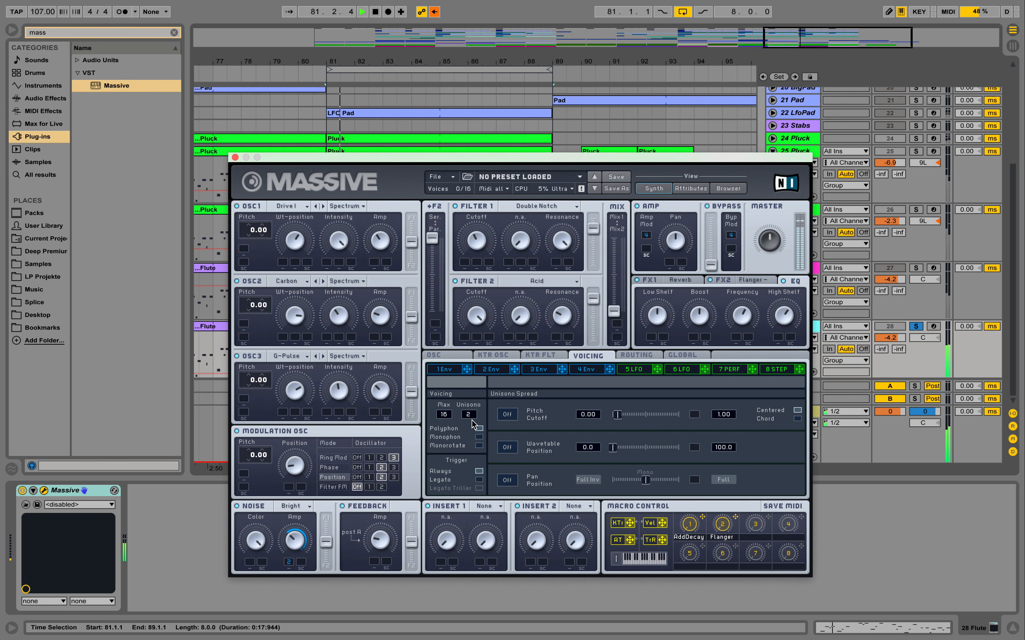
{"action": "key", "text": "space"}
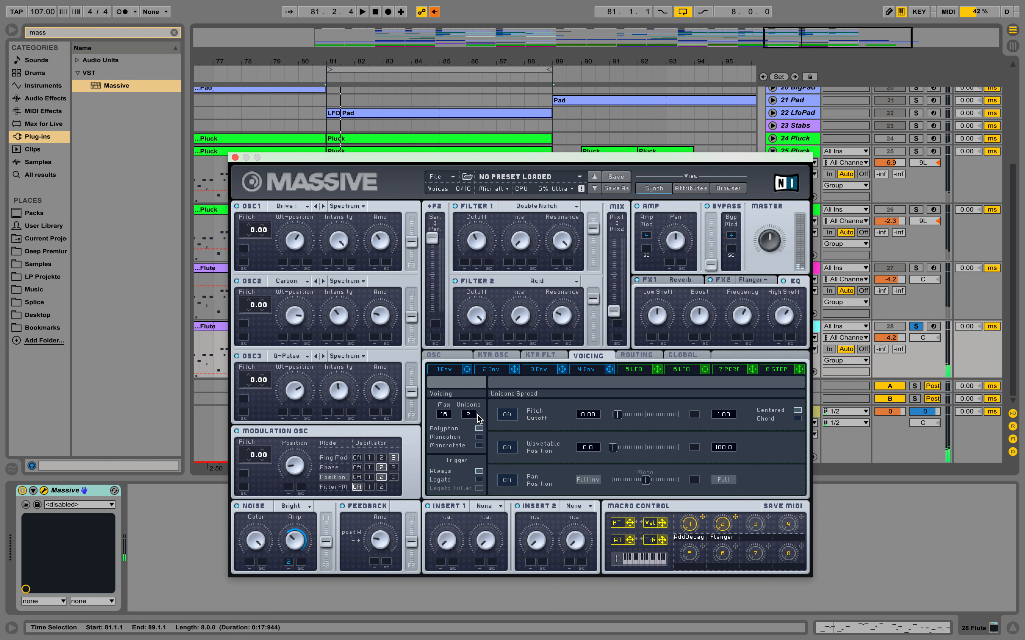
- Try a Unisono value of 6 with the loop playing and bring the value back down
{"action": "left_click_drag", "start_coordinate": [475, 417], "coordinate": [481, 407]}
{"action": "key", "text": "space"}
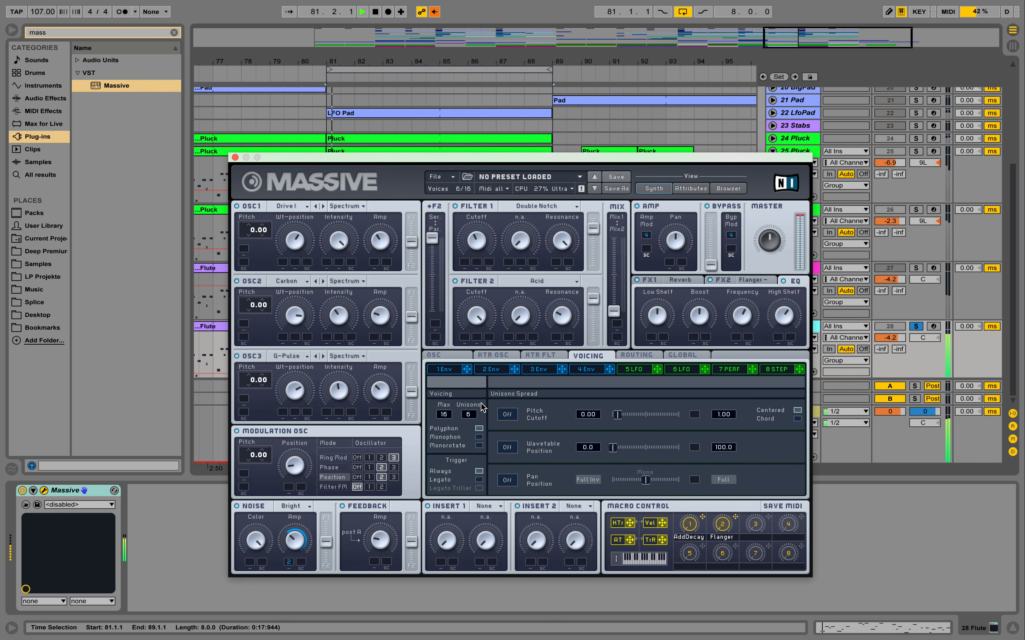
{"action": "left_click_drag", "start_coordinate": [475, 418], "coordinate": [478, 440]}
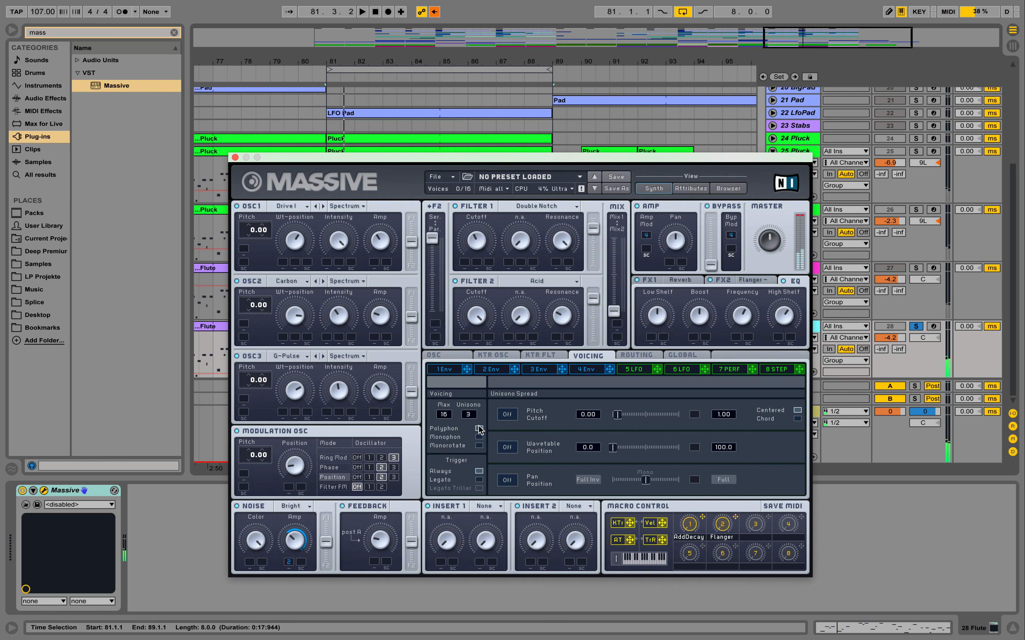
- Modulate the vibrato depth with macro 3, name that macro Vibrate, set a small modulation range, and play the loop
{"action": "left_click", "coordinate": [447, 354]}
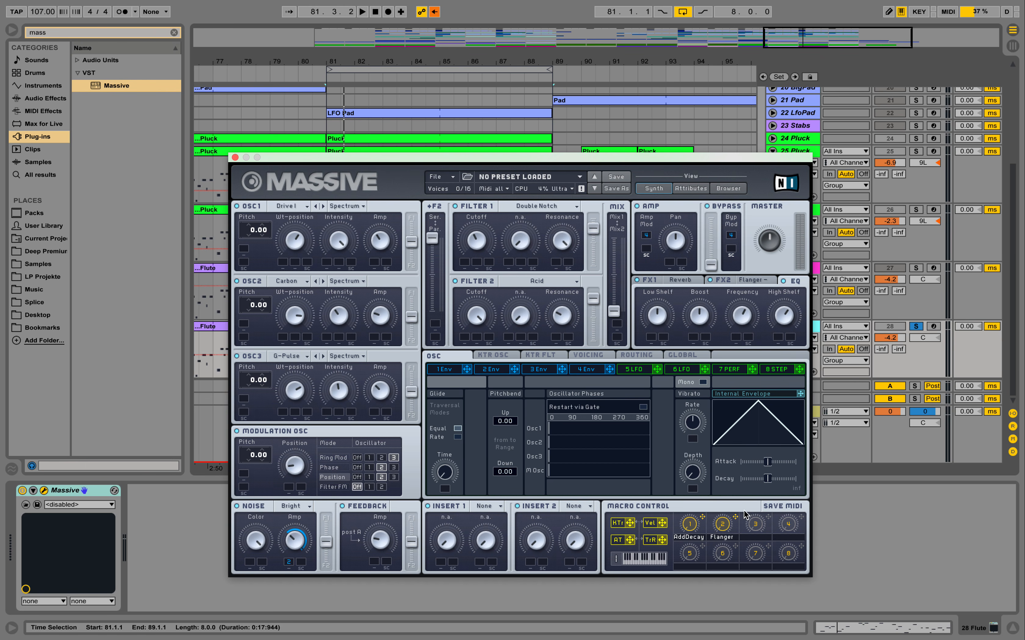
{"action": "left_click_drag", "start_coordinate": [770, 517], "coordinate": [692, 488]}
{"action": "double_click", "coordinate": [761, 537]}
{"action": "type", "text": "Vibreate"}
{"action": "key", "text": "BackSpace"}
{"action": "key", "text": "BackSpace"}
{"action": "key", "text": "BackSpace"}
{"action": "key", "text": "BackSpace"}
{"action": "left_click_drag", "start_coordinate": [693, 491], "coordinate": [704, 474]}
{"action": "key", "text": "space"}
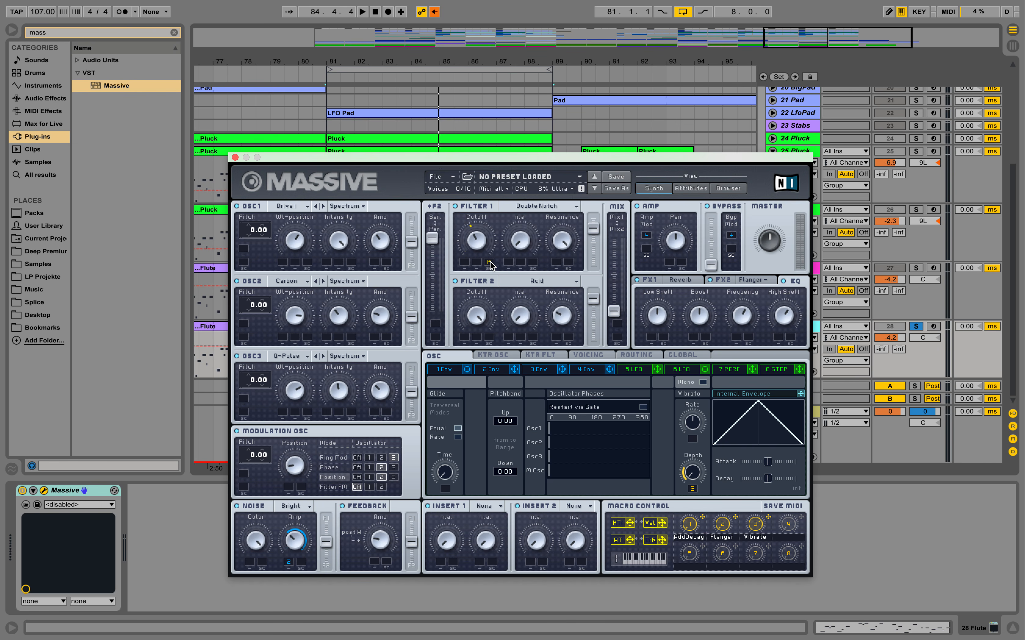
- Modulate Filter 1's cutoff slightly with key tracking and audition the loop
{"action": "key", "text": "space"}
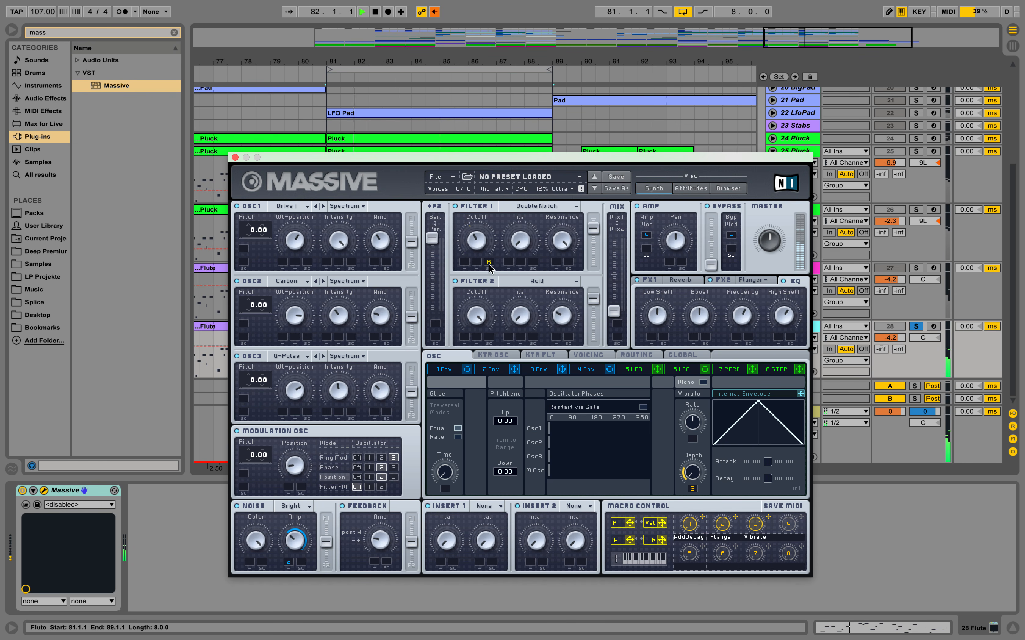
{"action": "mouse_move", "coordinate": [490, 270]}
{"action": "left_mouse_down"}
{"action": "mouse_move", "coordinate": [495, 252]}
{"action": "mouse_move", "coordinate": [495, 266]}
{"action": "left_mouse_up"}
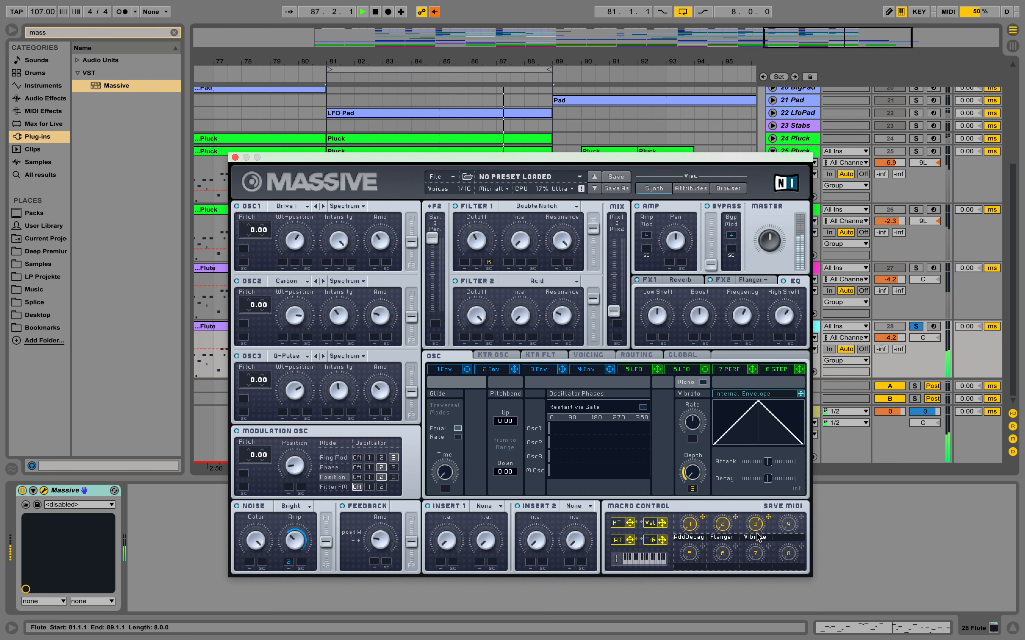
{"action": "key", "text": "space"}
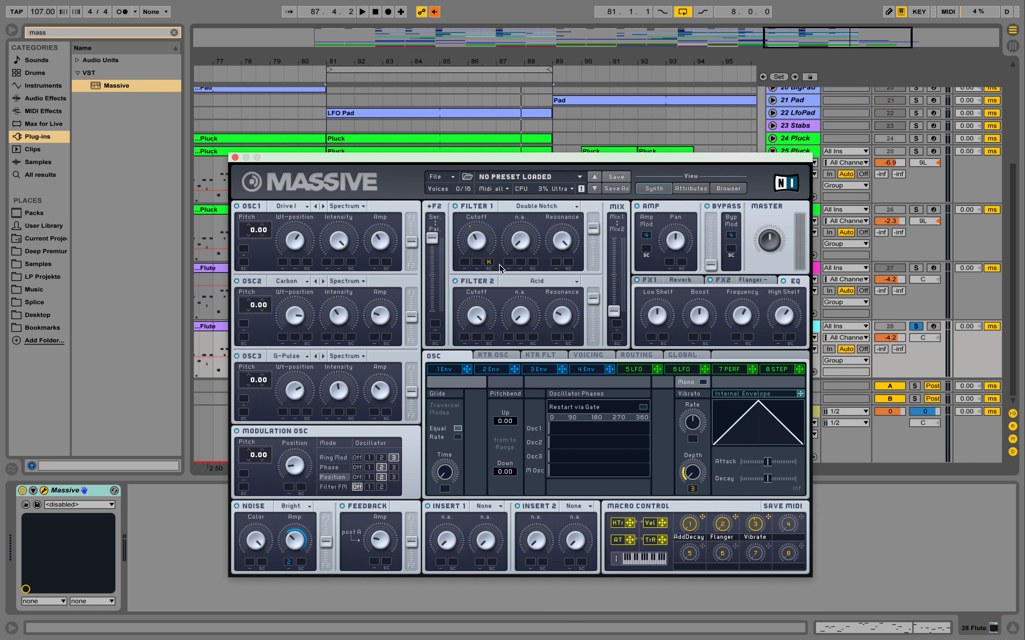
- Review the FX1 reverb and EQ settings
{"action": "left_click", "coordinate": [655, 280]}
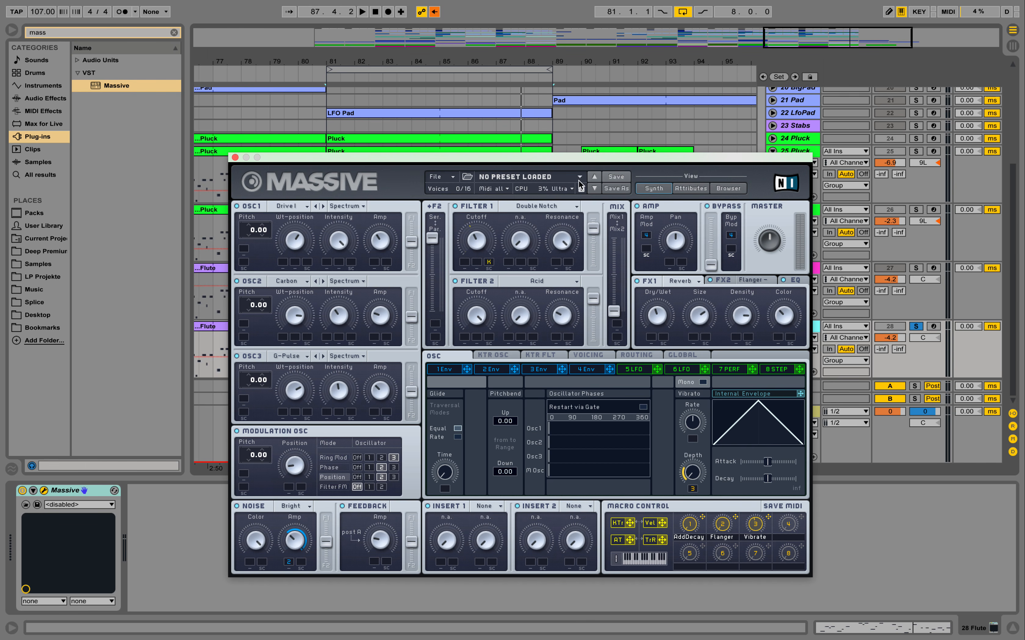
{"action": "left_click", "coordinate": [794, 281]}
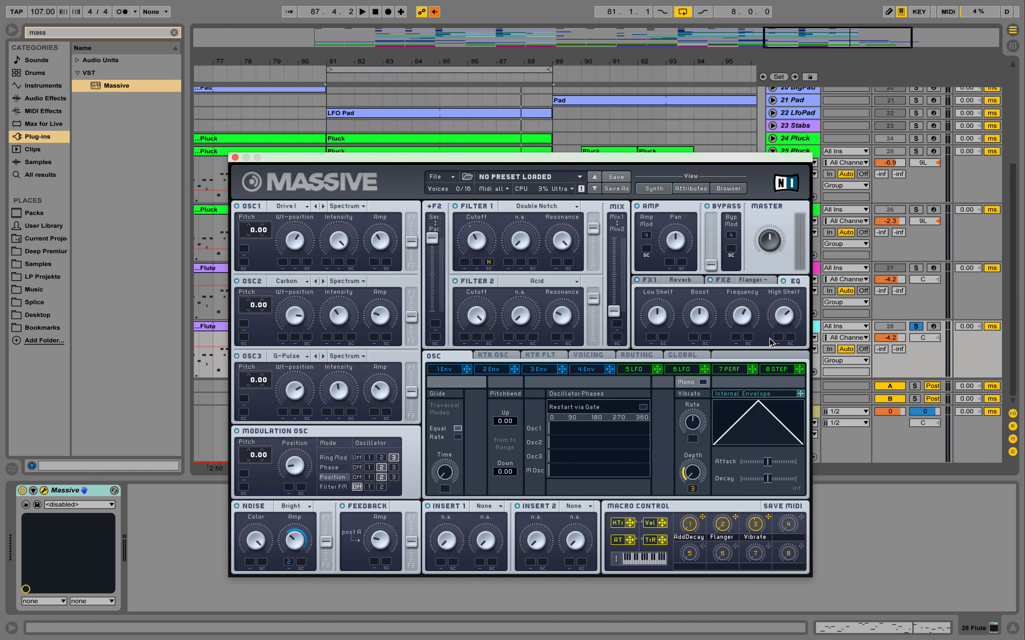
- Audition the sound with Unisono at 12 and return it to 2
{"action": "left_click", "coordinate": [586, 358]}
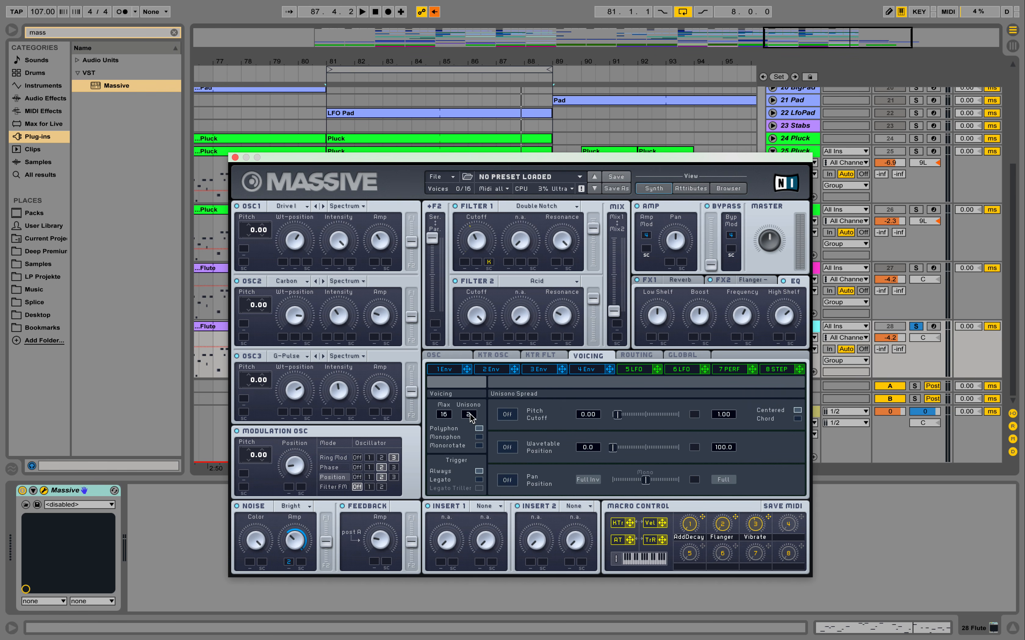
{"action": "key", "text": "space"}
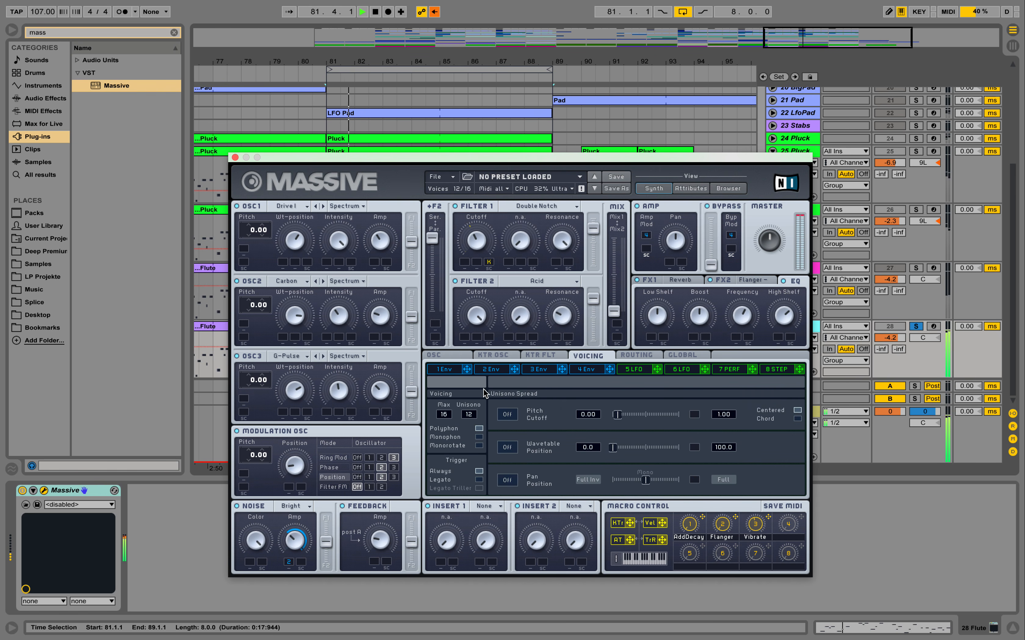
{"action": "left_click_drag", "start_coordinate": [474, 417], "coordinate": [475, 436]}
{"action": "key", "text": "space"}
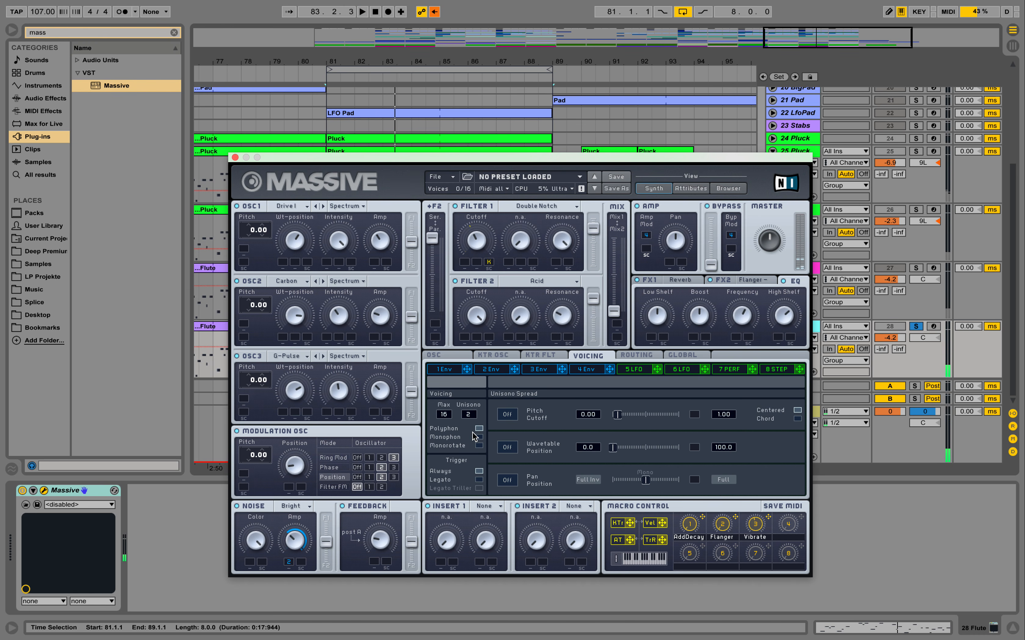